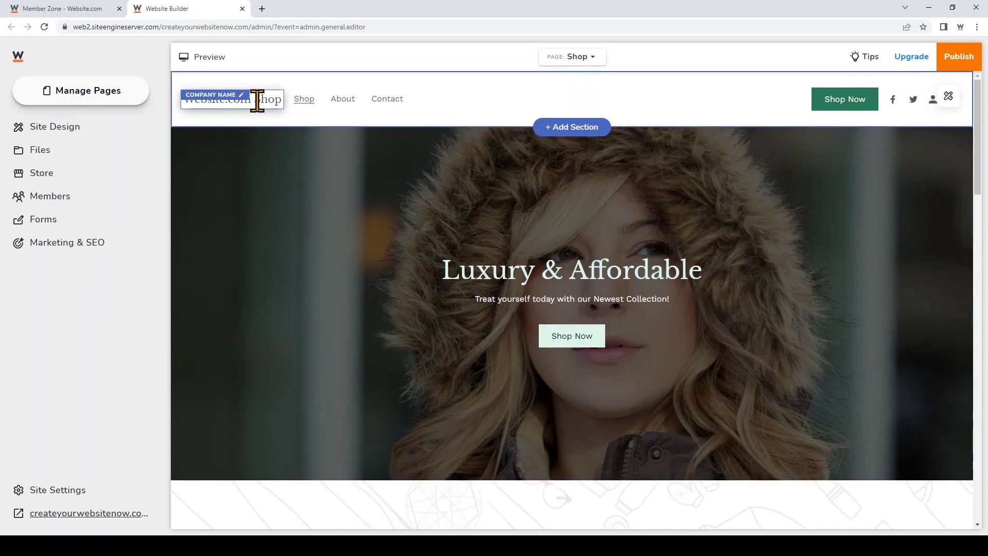
Rename the header title to 'Active Goodies Co.' and leave the company logo switched off
{"action": "left_click", "coordinate": [257, 100]}
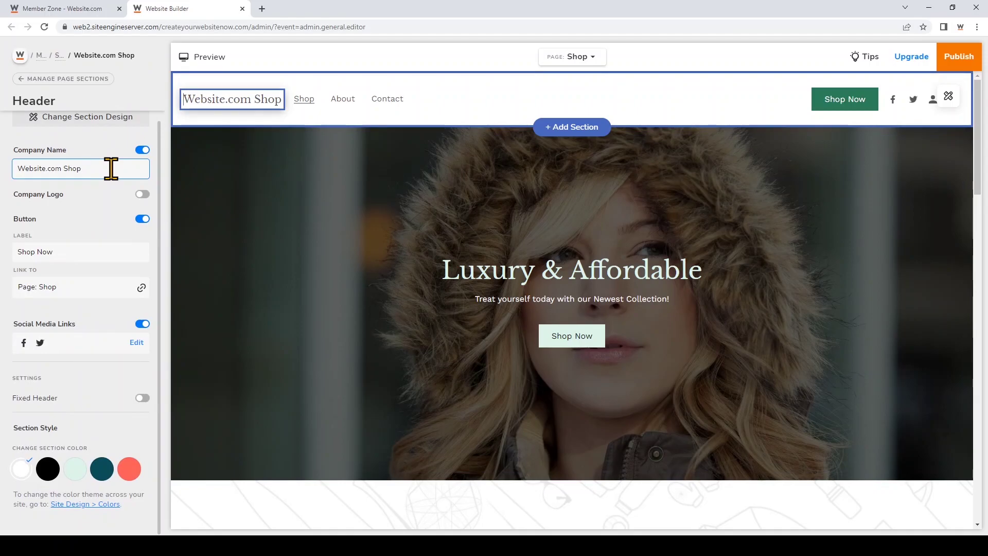
{"action": "left_click_drag", "start_coordinate": [111, 169], "coordinate": [0, 177]}
{"action": "type", "text": "Ac"}
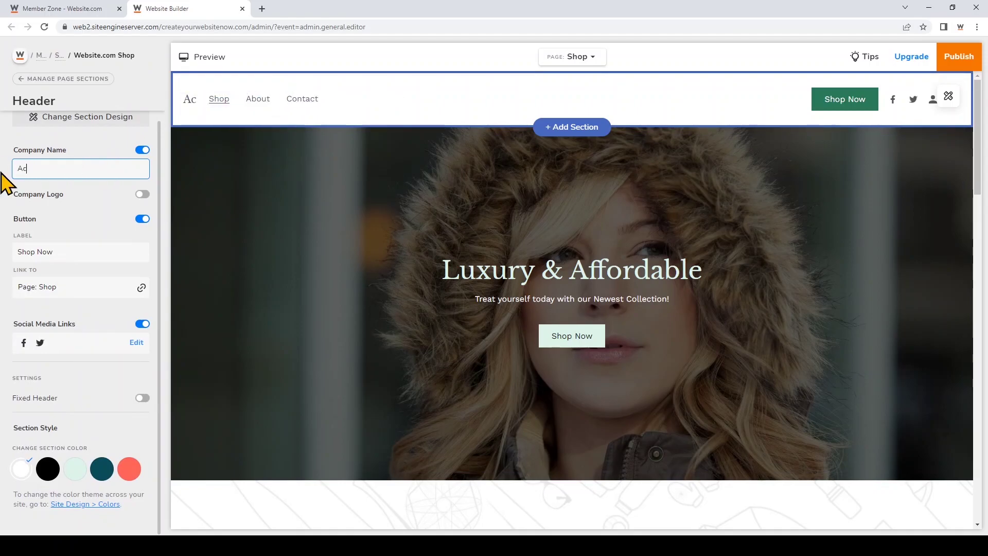
{"action": "type", "text": "tive Goodies Co."}
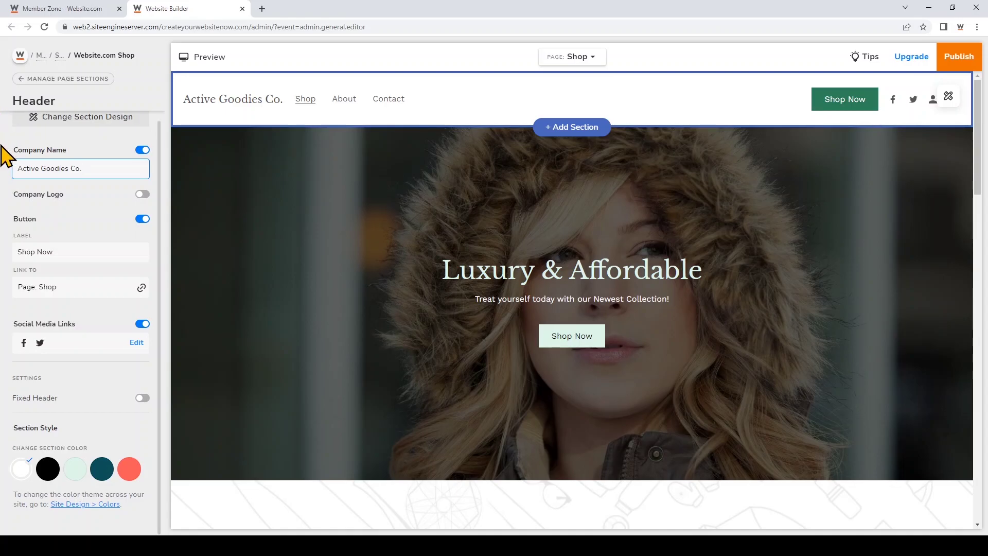
{"action": "left_click", "coordinate": [141, 196]}
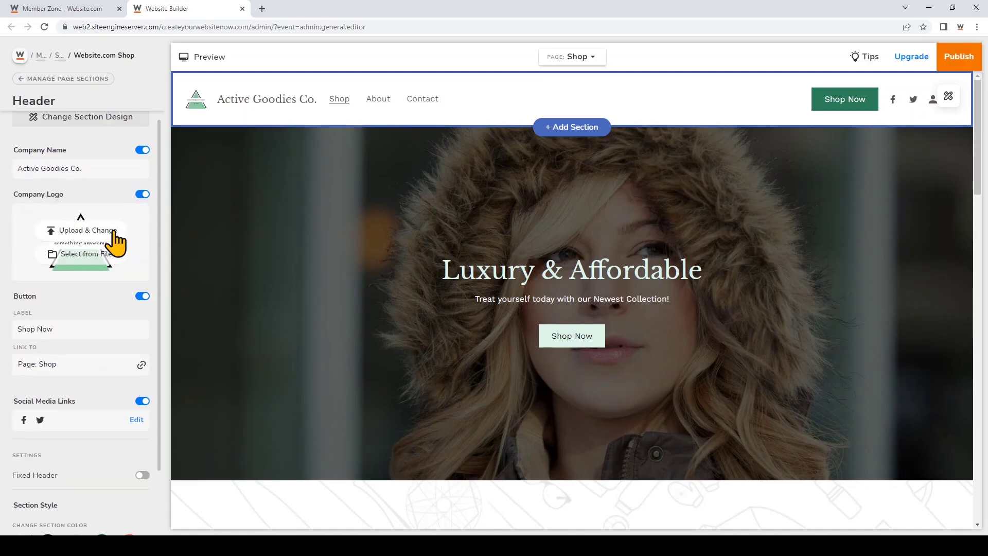
{"action": "left_click", "coordinate": [142, 195]}
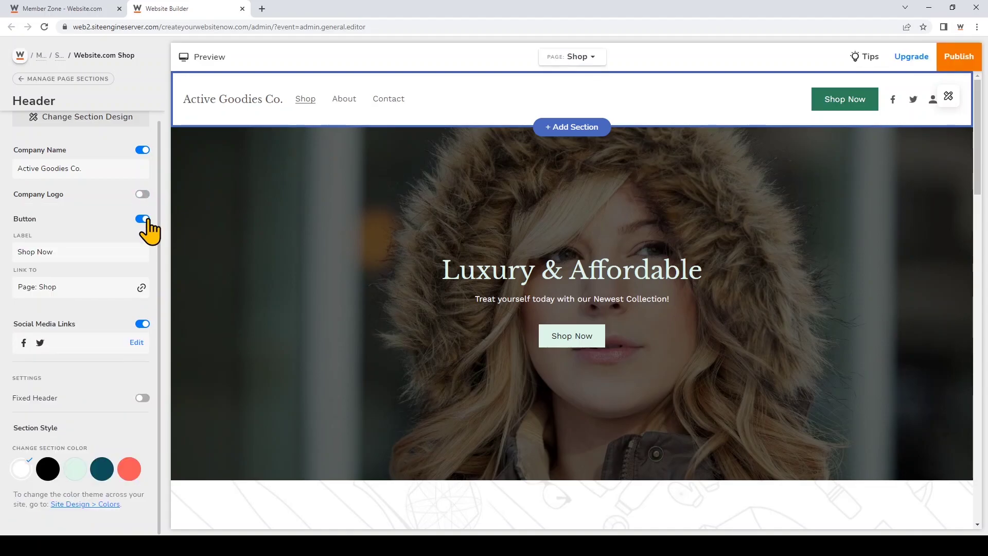
Review the header Shop Now button's label and link settings without changing them
{"action": "left_click", "coordinate": [129, 251]}
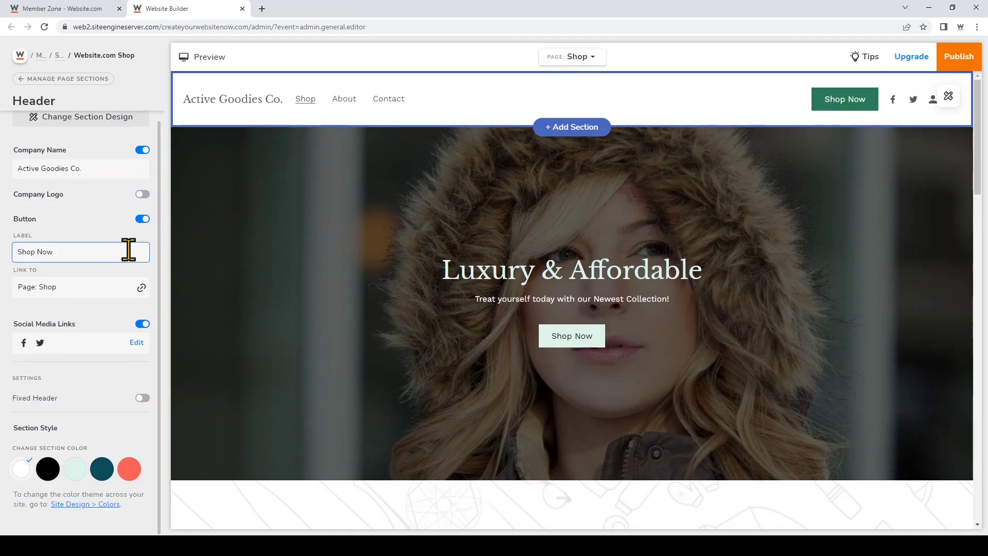
{"action": "left_click", "coordinate": [130, 294]}
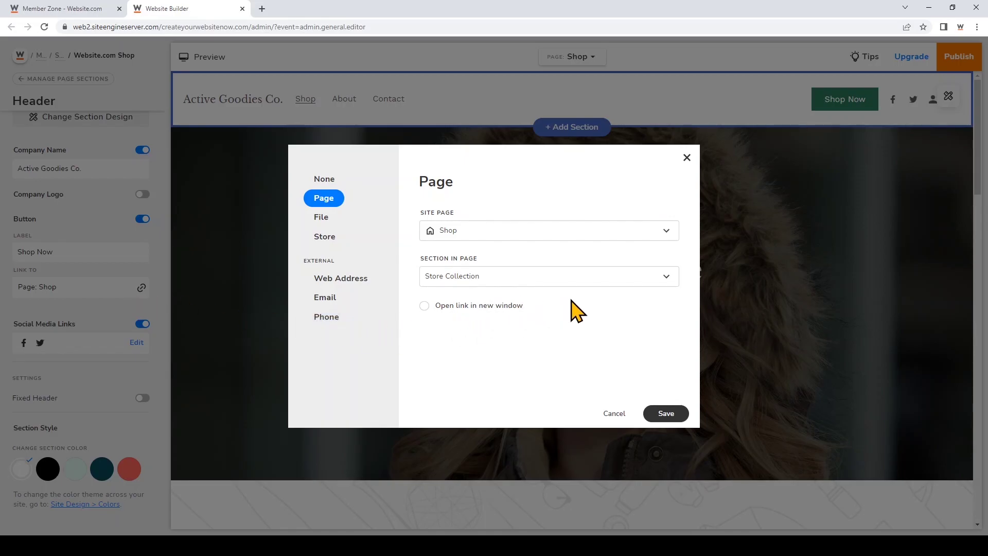
{"action": "left_click", "coordinate": [687, 158]}
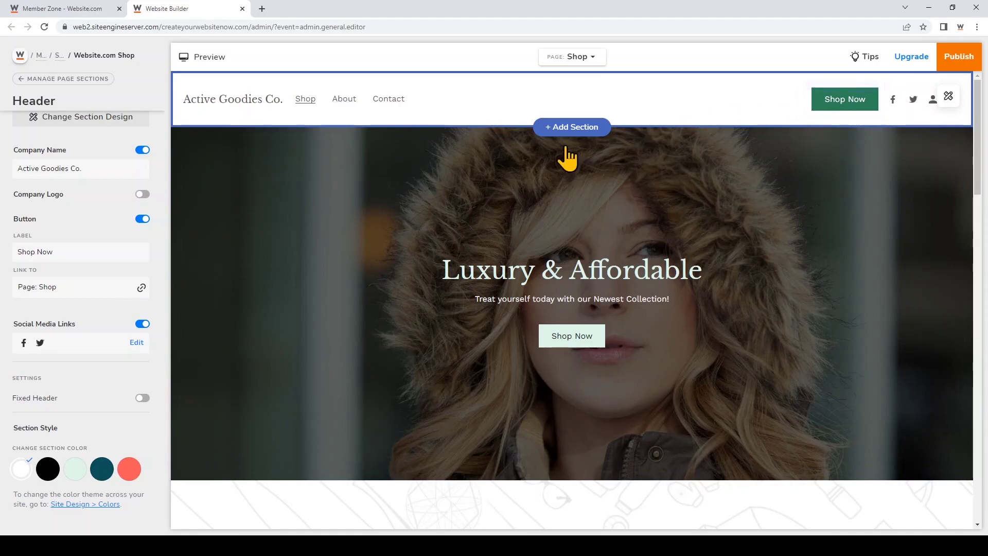
{"action": "left_click", "coordinate": [137, 343]}
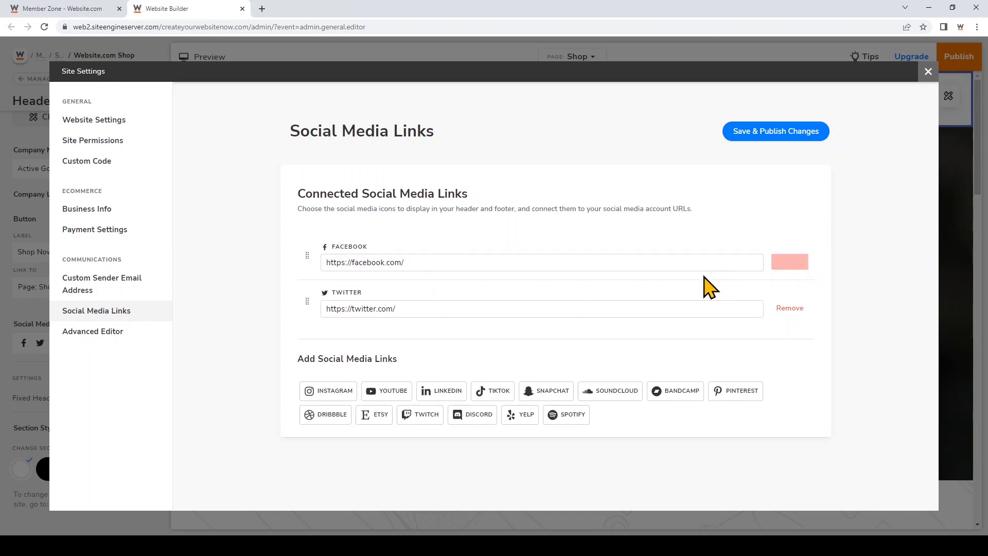
Append 'websitedotcom' to the Facebook and Twitter URLs, save and publish, then close Site Settings
{"action": "left_click", "coordinate": [450, 264]}
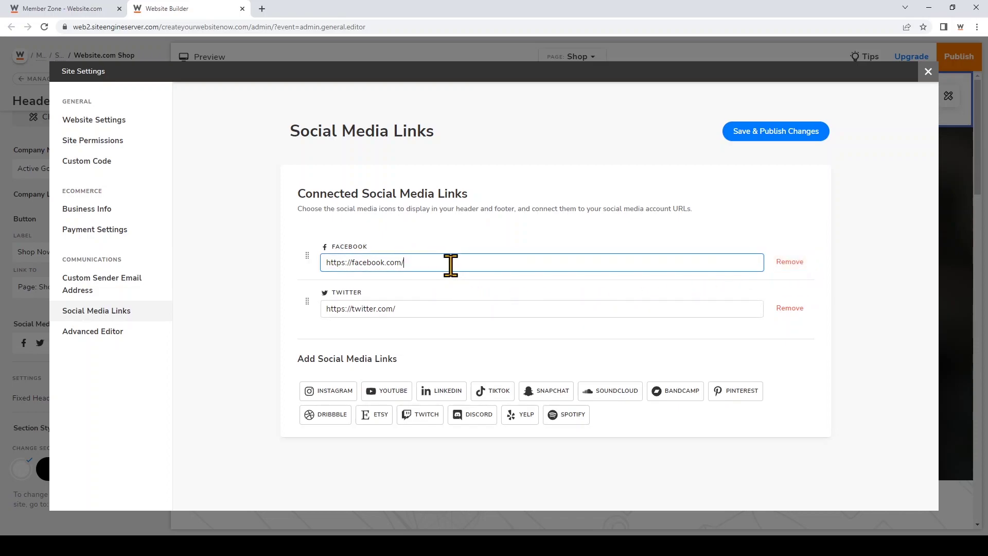
{"action": "type", "text": "websitedotcom"}
{"action": "left_click", "coordinate": [485, 307]}
{"action": "type", "text": "websitedotcom"}
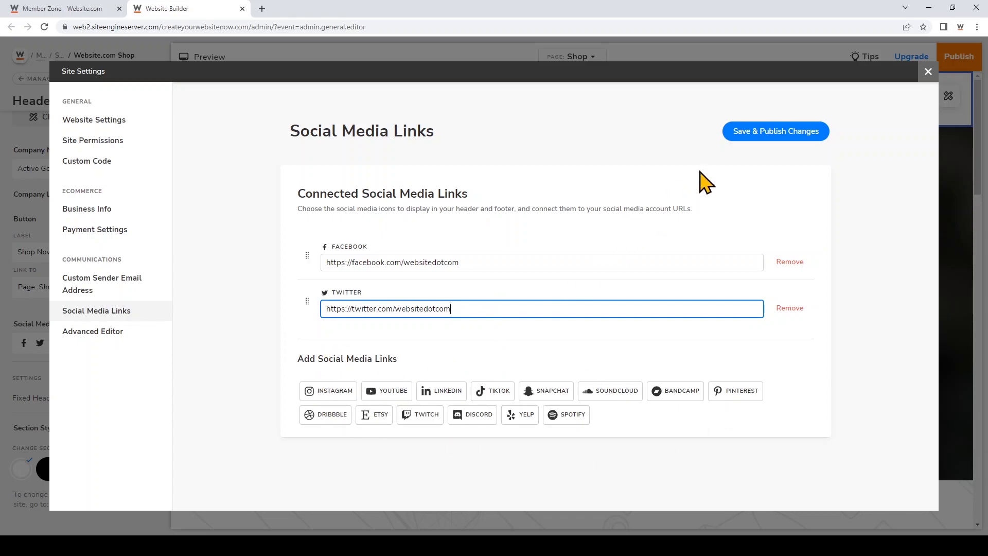
{"action": "left_click", "coordinate": [762, 137]}
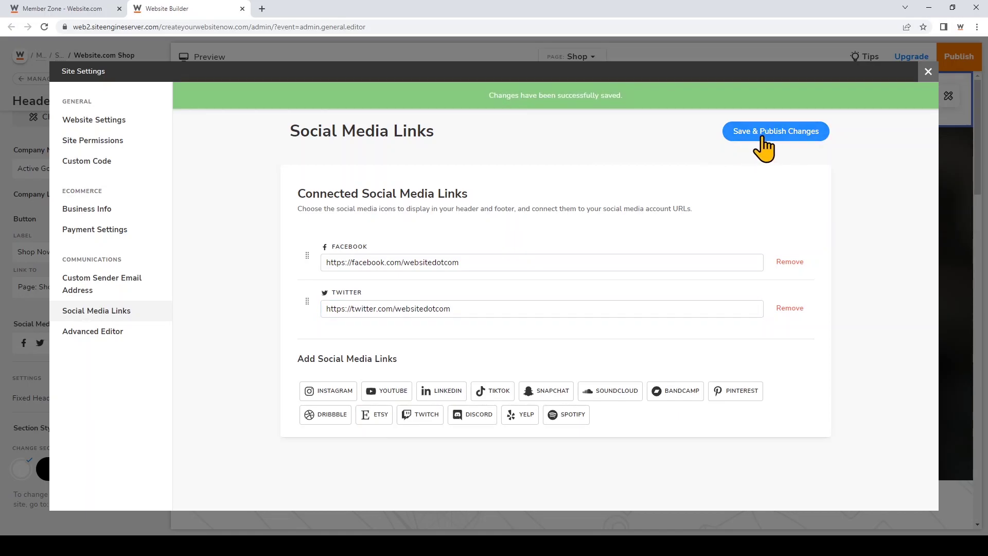
{"action": "left_click", "coordinate": [929, 72]}
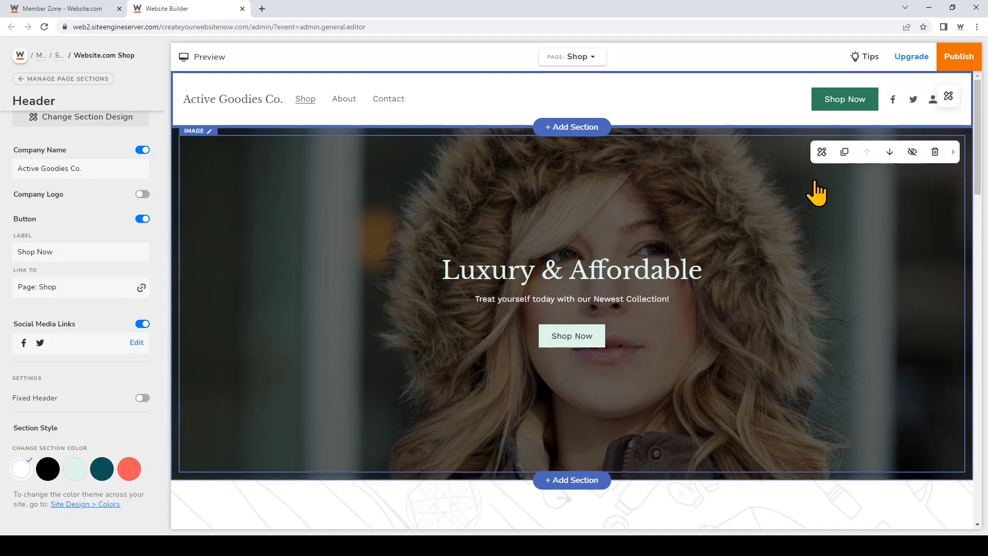
Set the hero background to the Sports & Fitness stock photo of a runner by a lake at sunset
{"action": "left_click", "coordinate": [817, 192]}
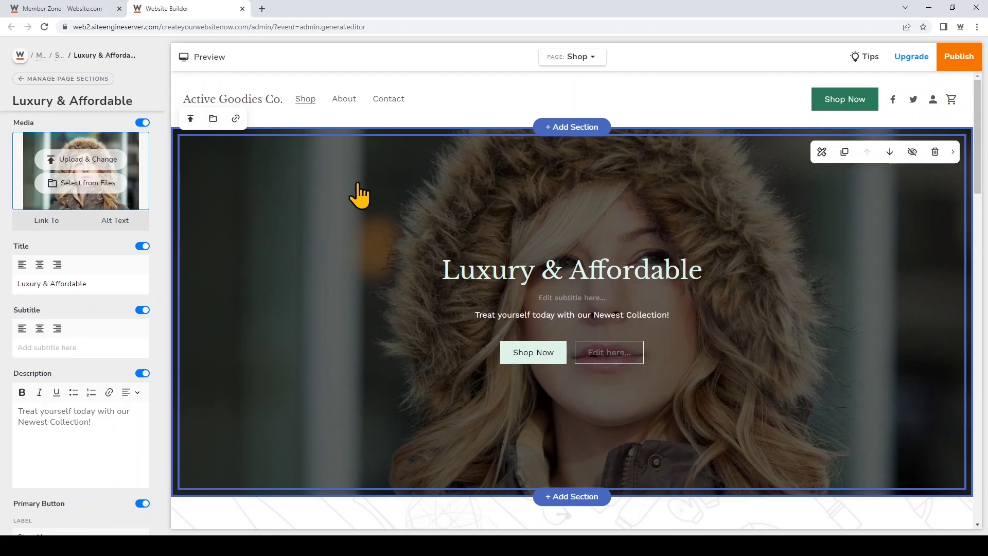
{"action": "left_click", "coordinate": [115, 187]}
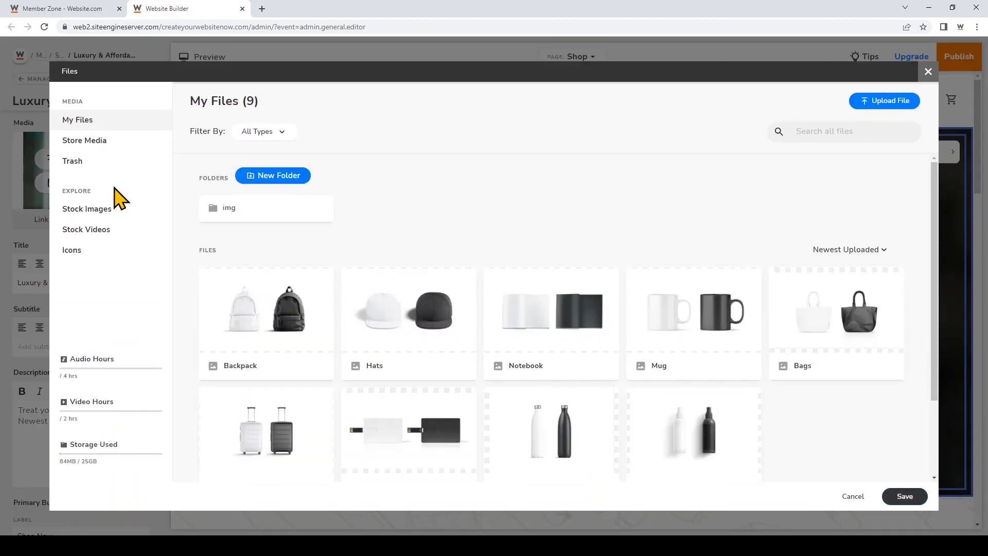
{"action": "left_click", "coordinate": [122, 212]}
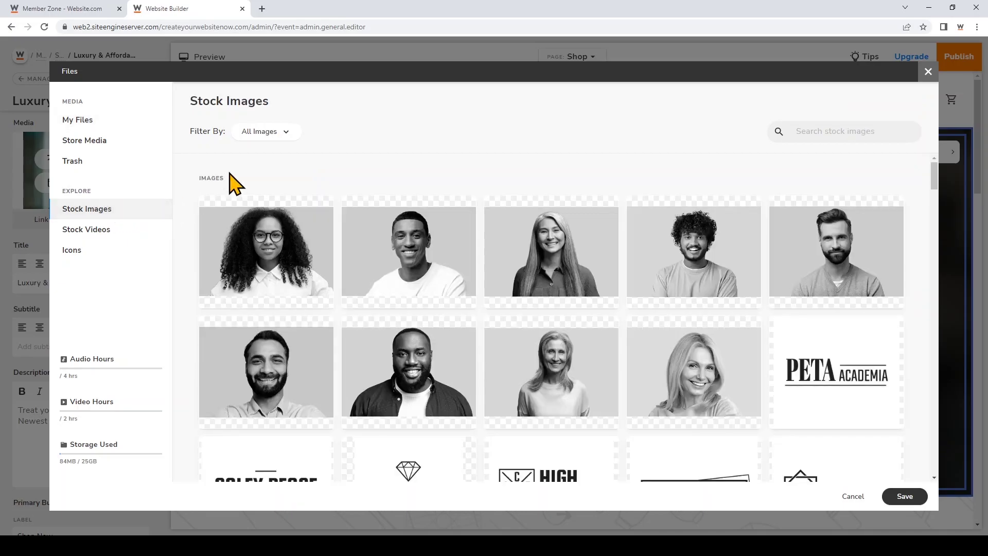
{"action": "left_click", "coordinate": [276, 133]}
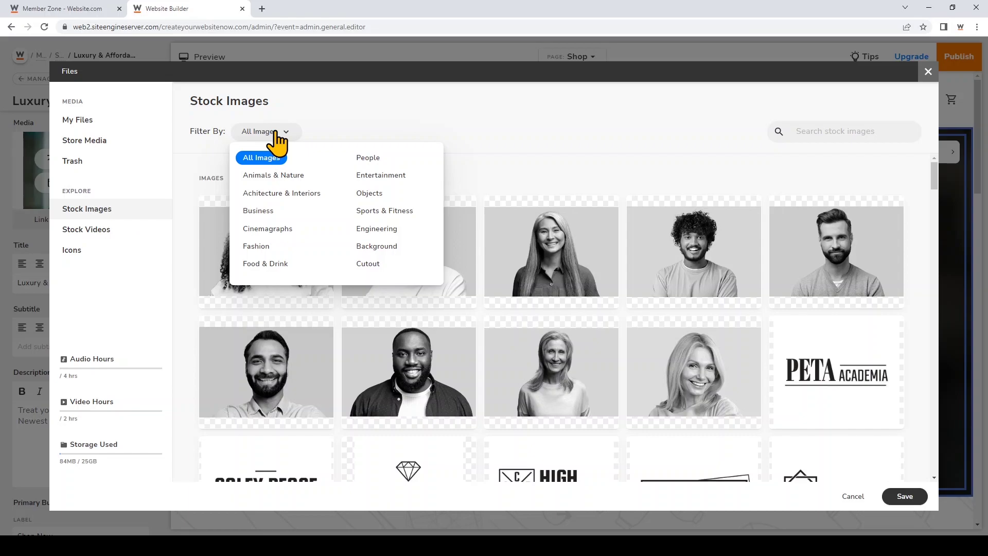
{"action": "left_click", "coordinate": [393, 210]}
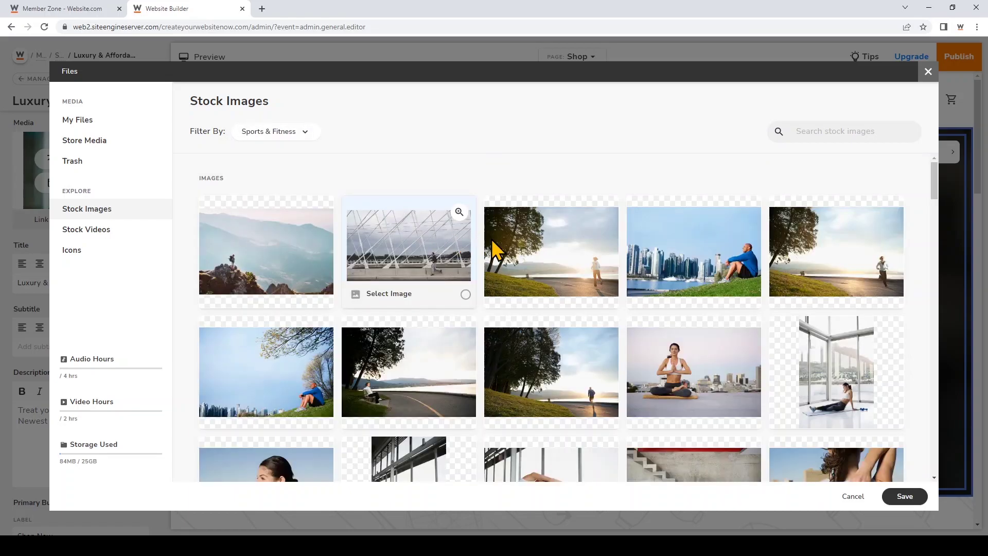
{"action": "left_click", "coordinate": [607, 295]}
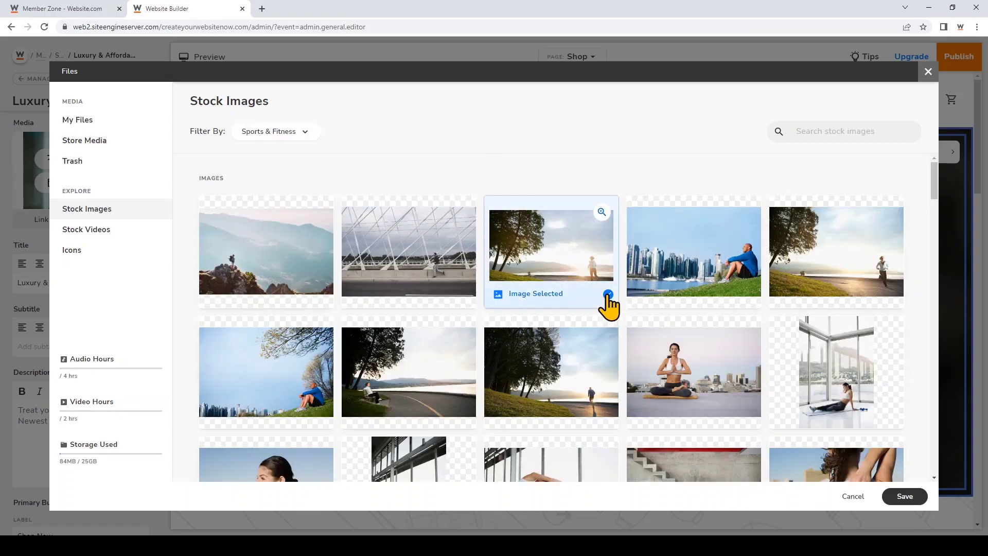
{"action": "left_click", "coordinate": [903, 496]}
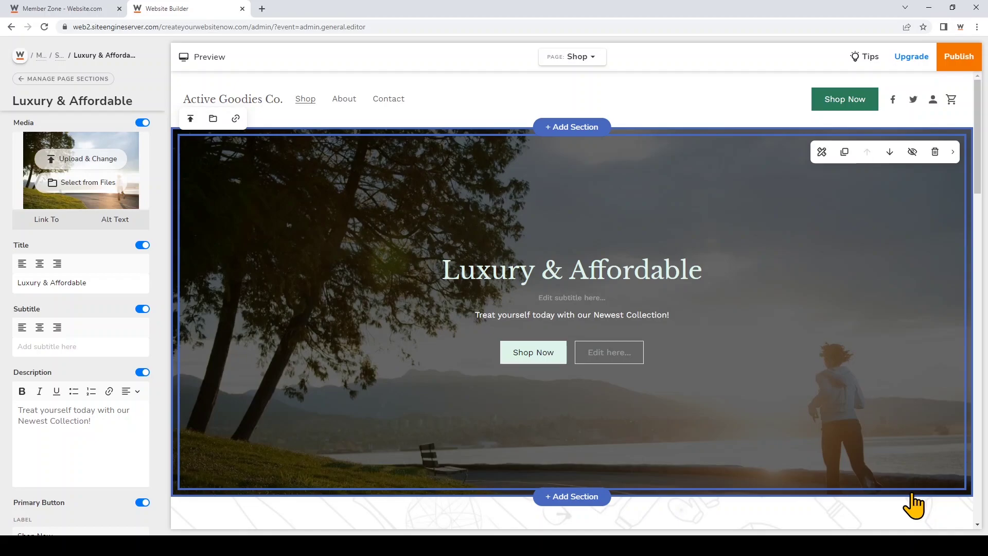
Title the hero 'Your Active Life', hide its subtitle, and set the description 'Accessories for all of your adventures.'
{"action": "left_click", "coordinate": [662, 275]}
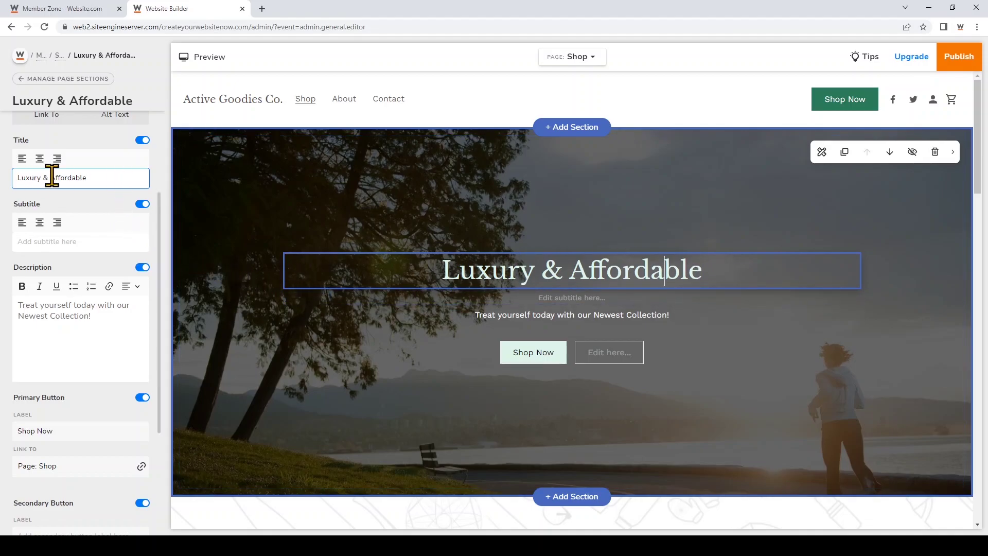
{"action": "left_click", "coordinate": [115, 176]}
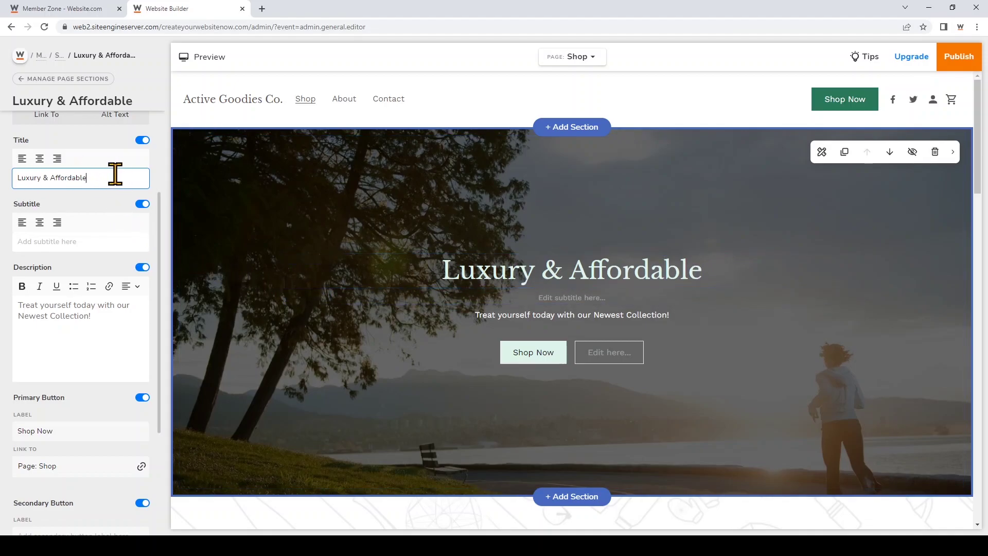
{"action": "left_click_drag", "start_coordinate": [115, 176], "coordinate": [2, 178]}
{"action": "type", "text": "Your A"}
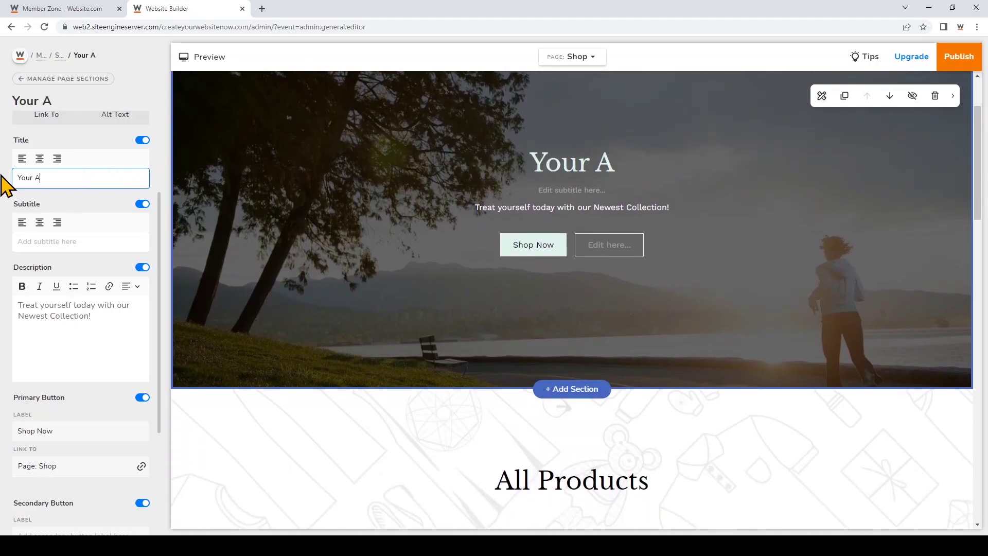
{"action": "type", "text": "ctive Life"}
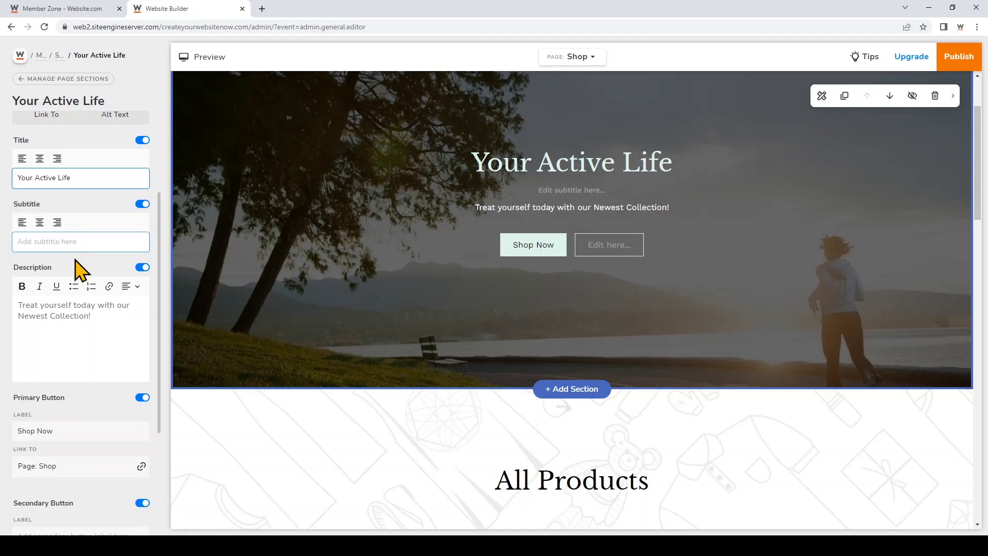
{"action": "left_click", "coordinate": [147, 206]}
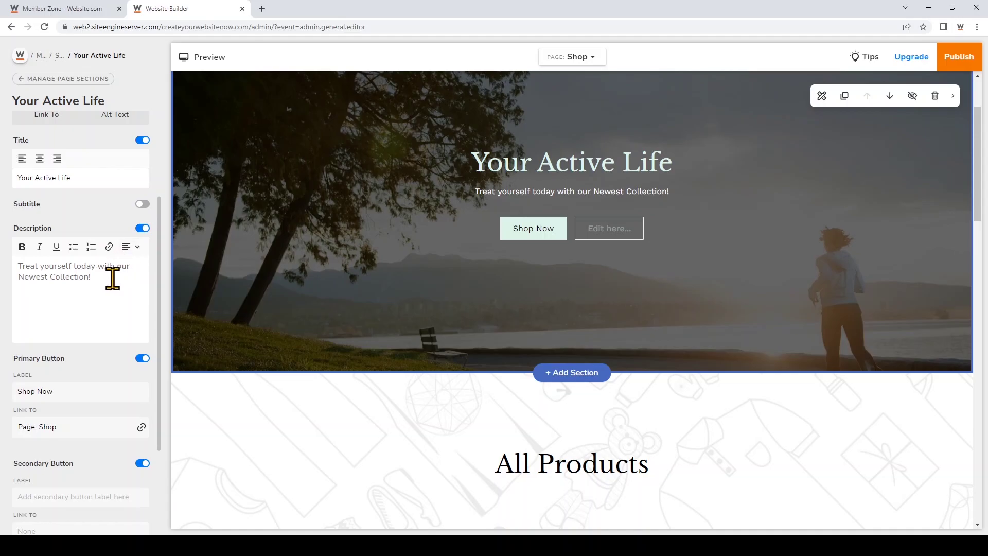
{"action": "left_click_drag", "start_coordinate": [112, 278], "coordinate": [11, 268]}
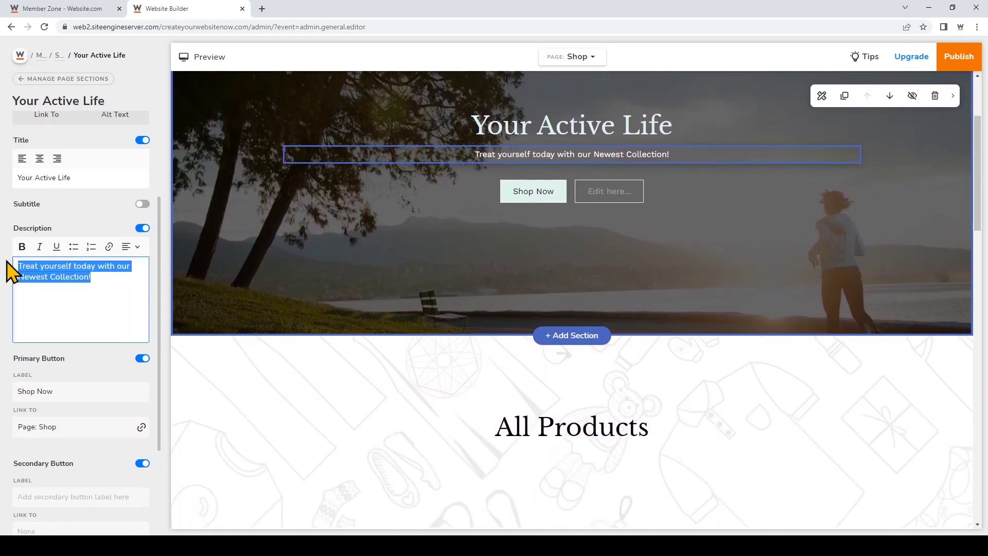
{"action": "type", "text": "Accessories for all"}
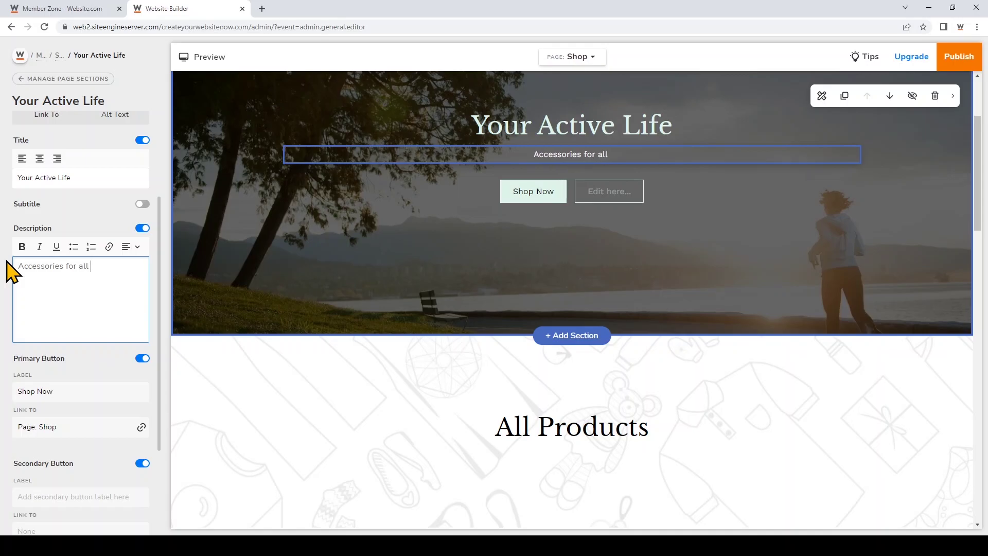
{"action": "type", "text": " of your adventures."}
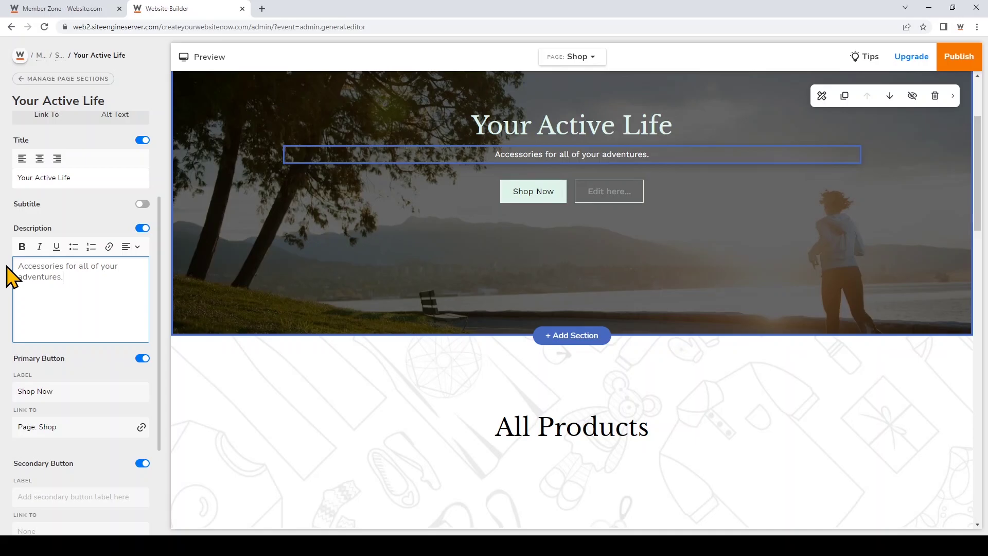
{"action": "left_click", "coordinate": [76, 389]}
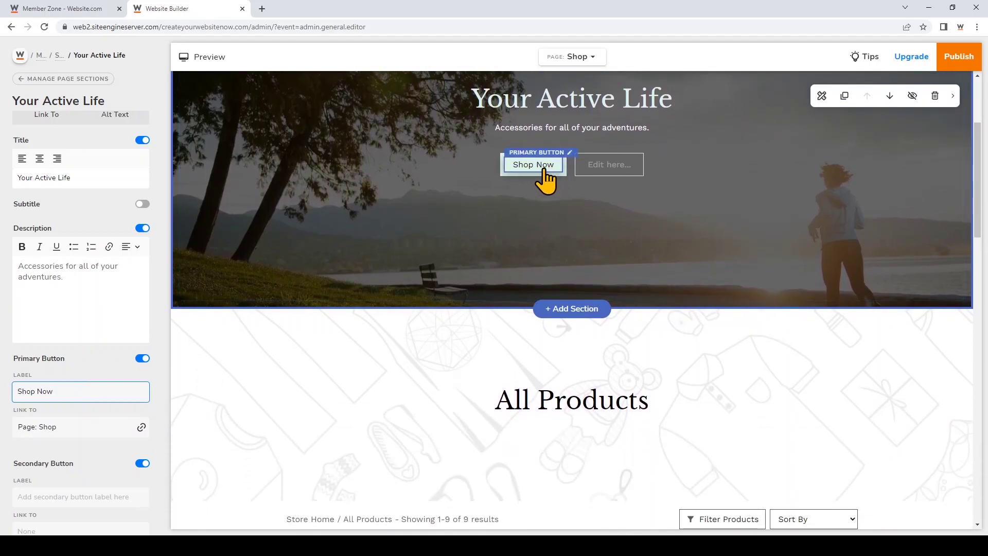
Label the hero's second button 'Shop The Sale', leaving the first button's link unchanged, then return to the main menu
{"action": "left_click", "coordinate": [142, 430]}
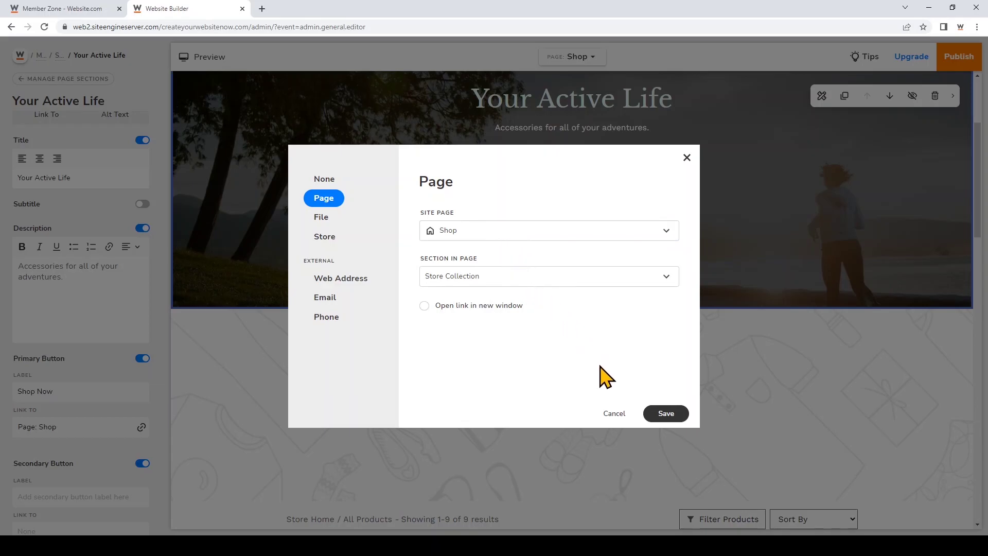
{"action": "left_click", "coordinate": [624, 412]}
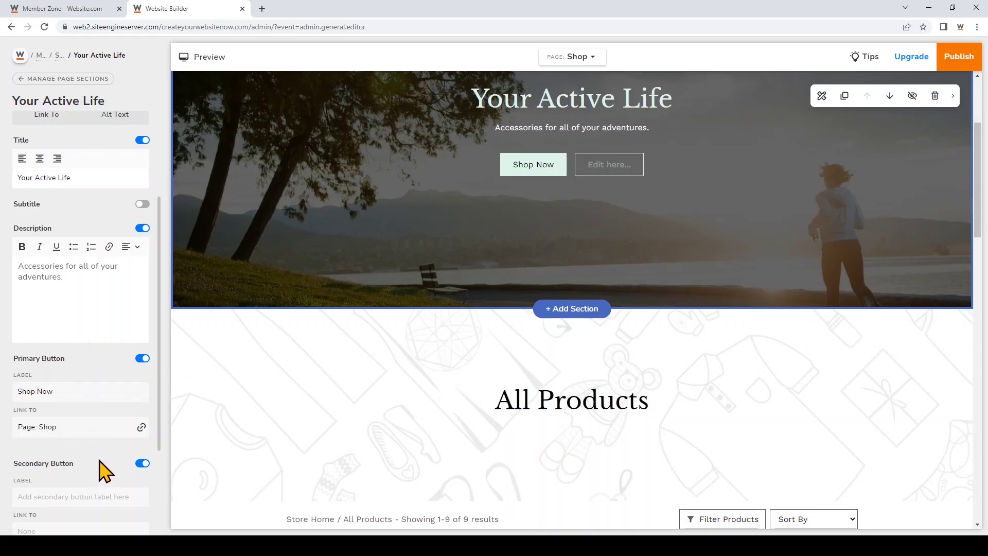
{"action": "scroll", "coordinate": [100, 468], "scroll_direction": "down", "scroll_amount": 3}
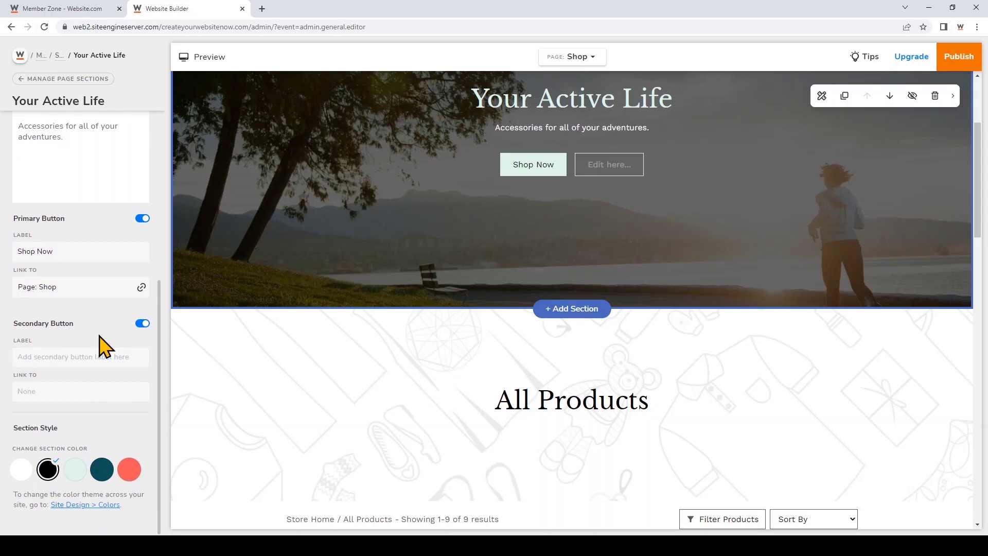
{"action": "left_click", "coordinate": [89, 355]}
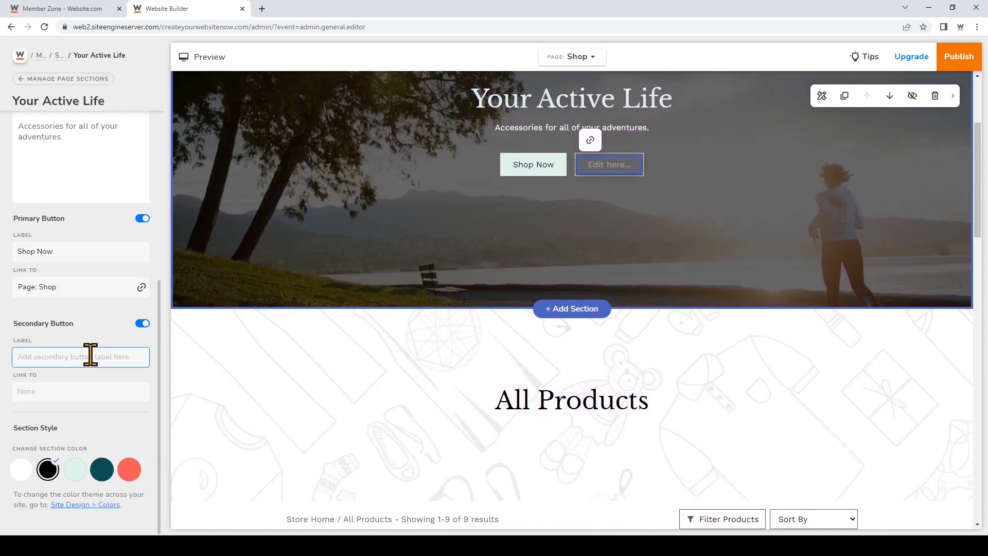
{"action": "type", "text": "Shop "}
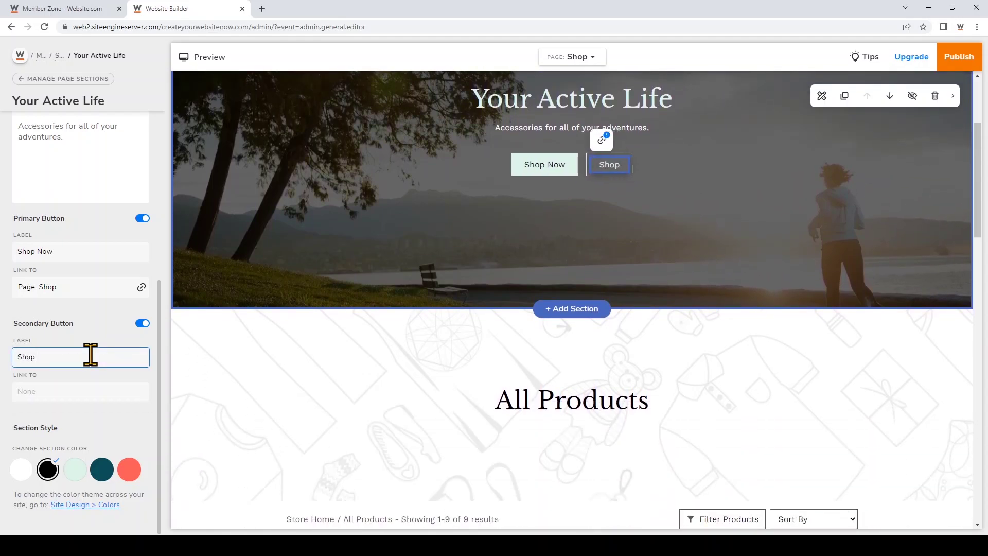
{"action": "type", "text": "The Sale"}
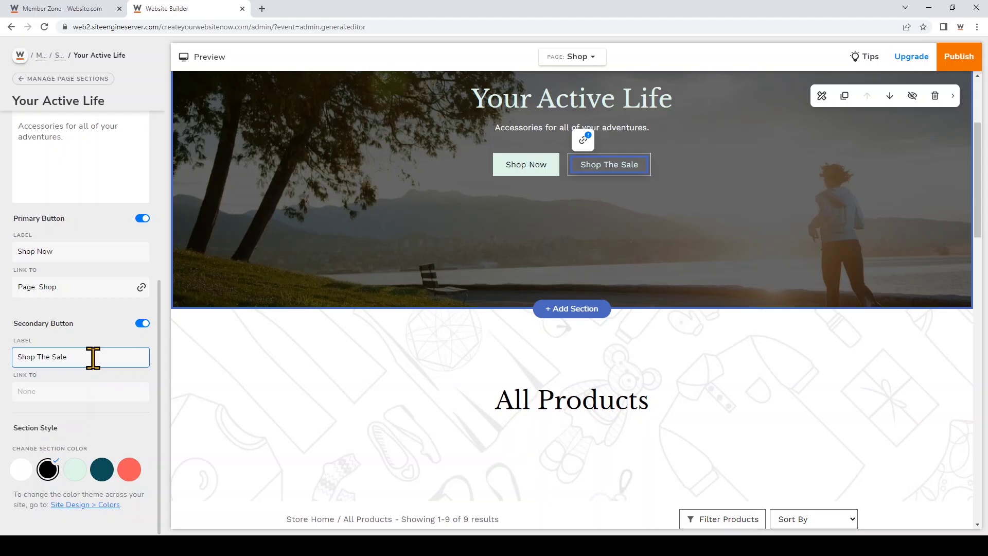
{"action": "left_click", "coordinate": [20, 57]}
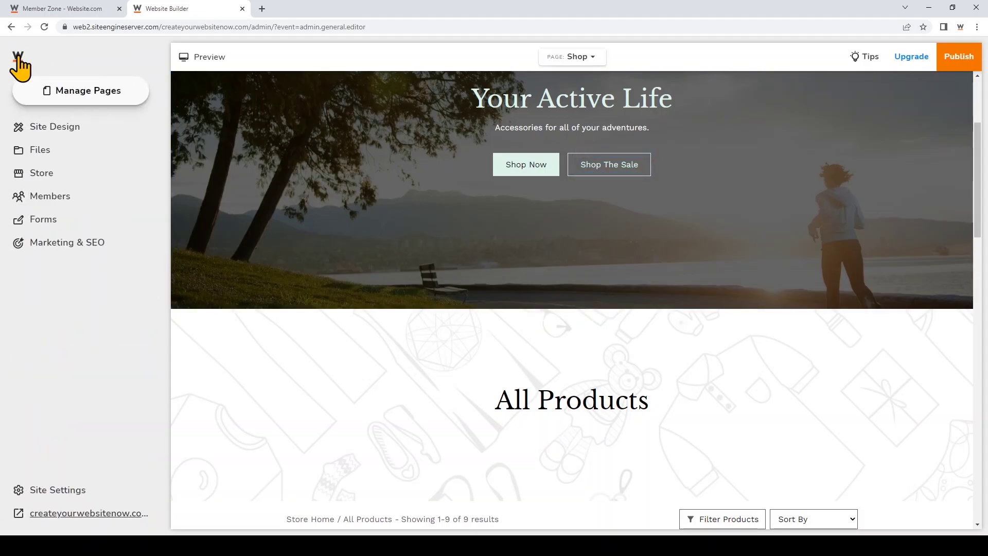
Add a store collection named 'Sale' with the description 'Get big savings on your favorite items!'
{"action": "left_click", "coordinate": [100, 173]}
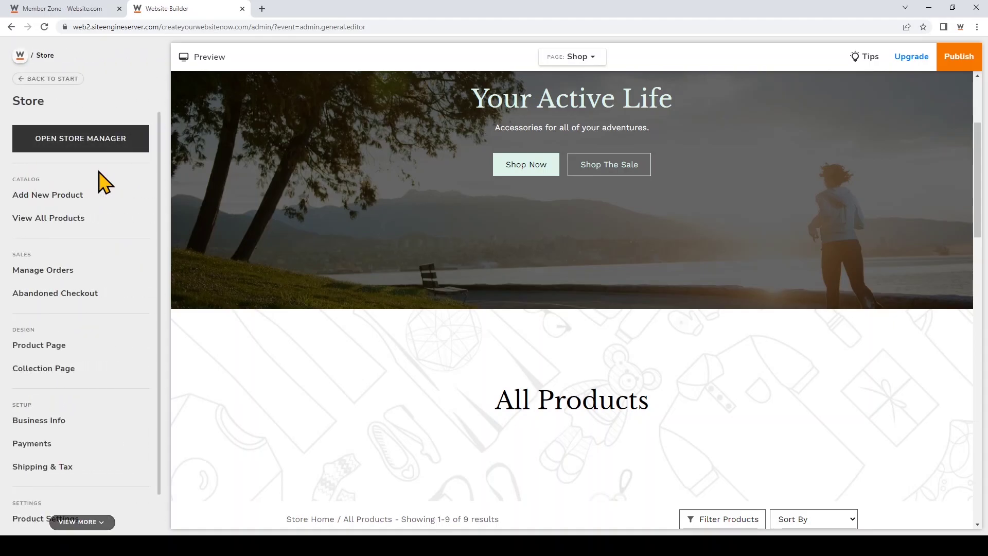
{"action": "left_click", "coordinate": [98, 233]}
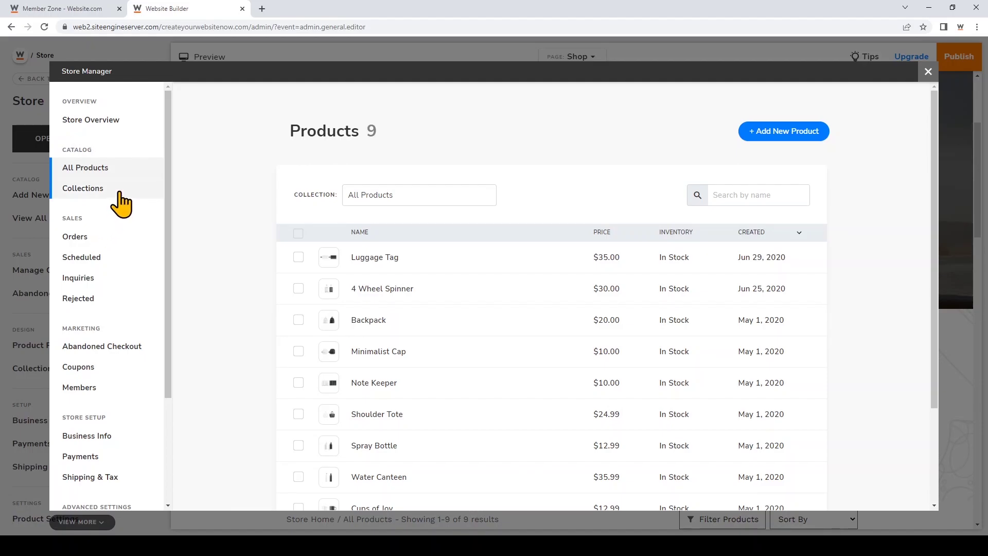
{"action": "left_click", "coordinate": [120, 193]}
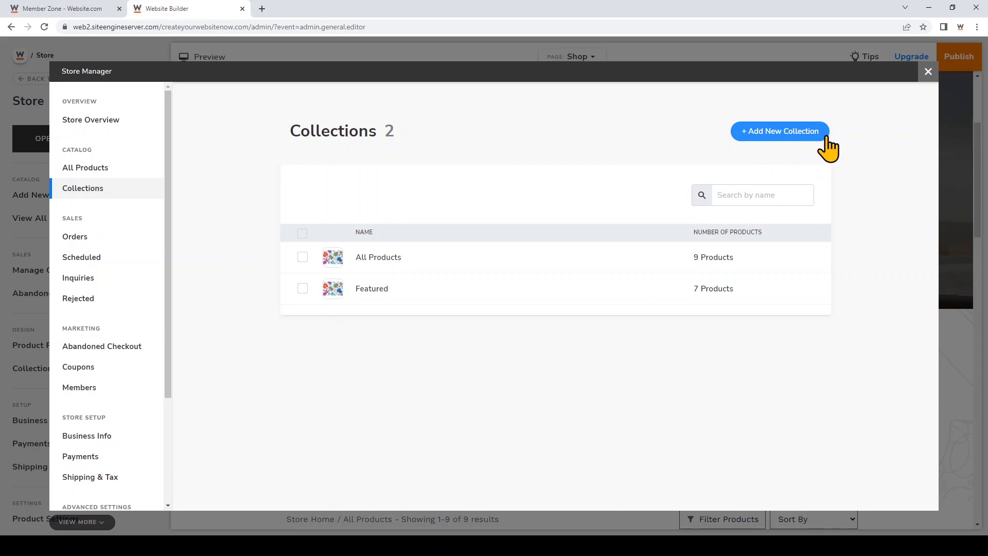
{"action": "left_click", "coordinate": [812, 148]}
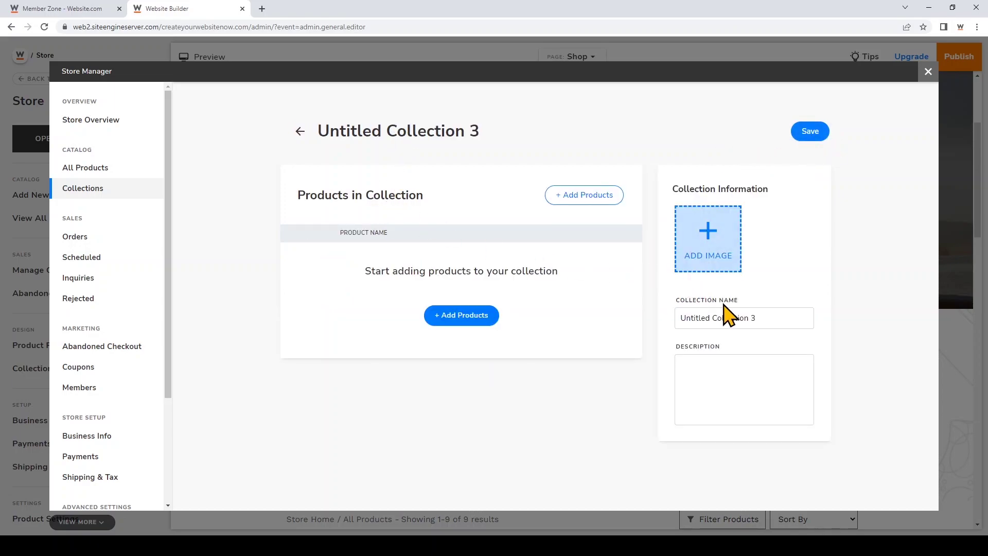
{"action": "triple_click", "coordinate": [766, 318]}
{"action": "type", "text": "Sale"}
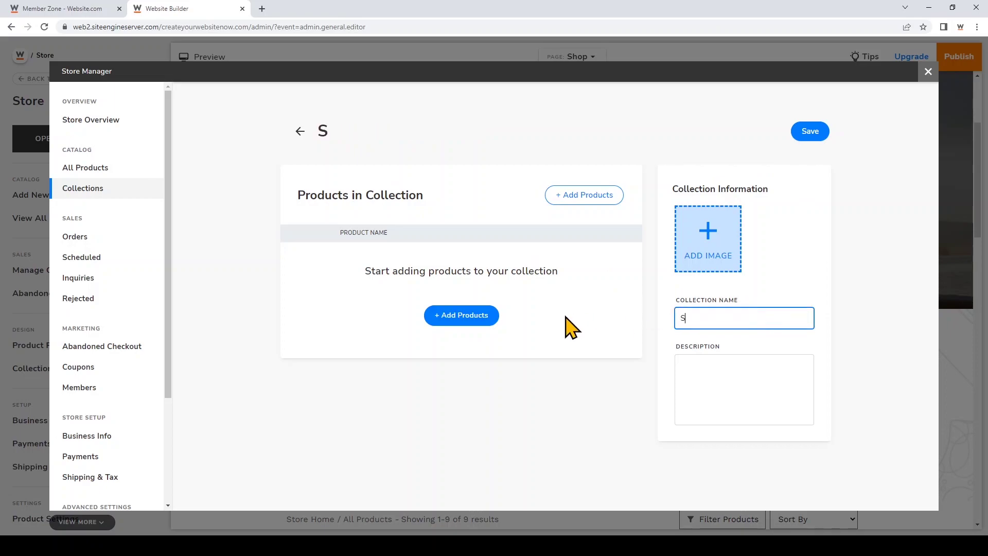
{"action": "left_click", "coordinate": [700, 371]}
{"action": "type", "text": "Get"}
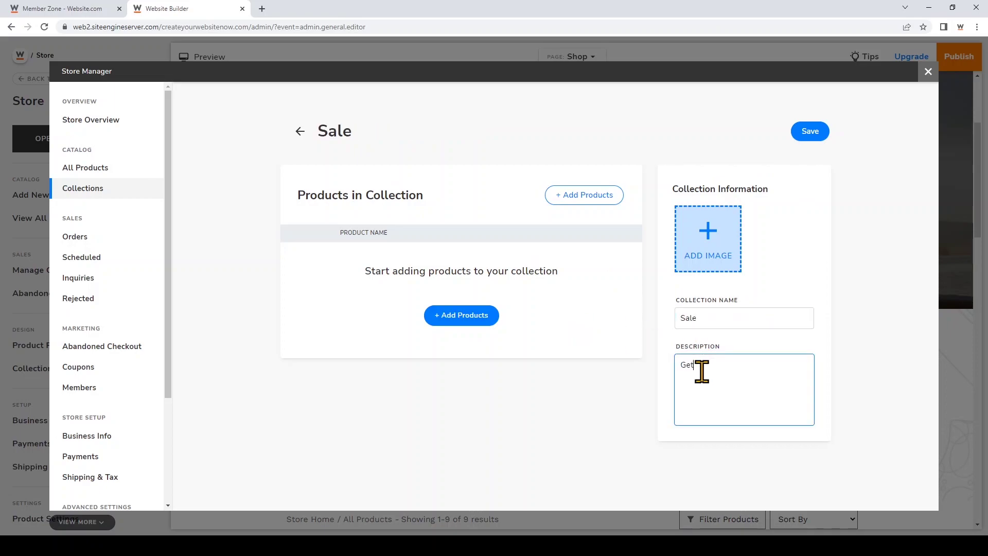
{"action": "type", "text": " big savings on your favorite items!"}
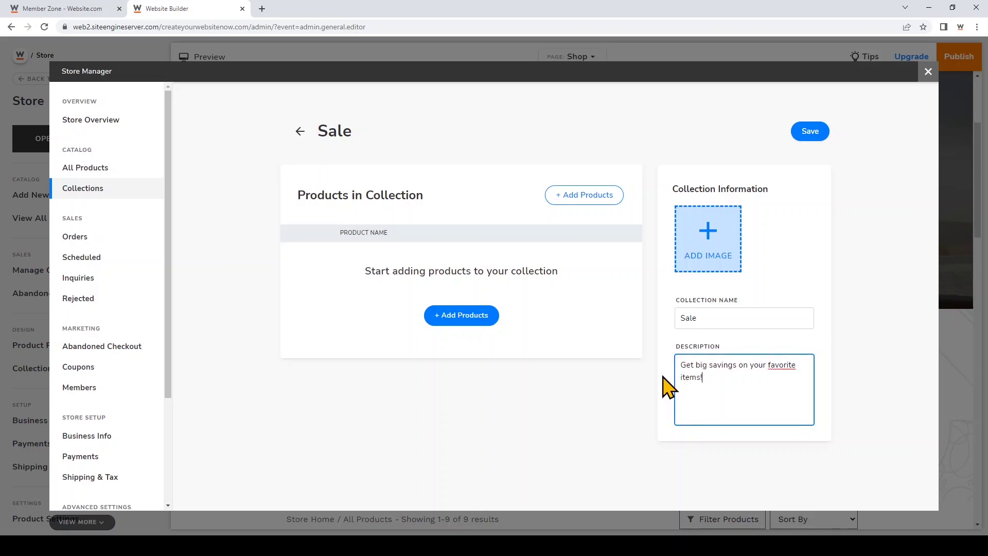
Add Note Keeper, Spray Bottle, Water Canteen and Cups of Joy to the Sale collection and save it
{"action": "left_click", "coordinate": [476, 320]}
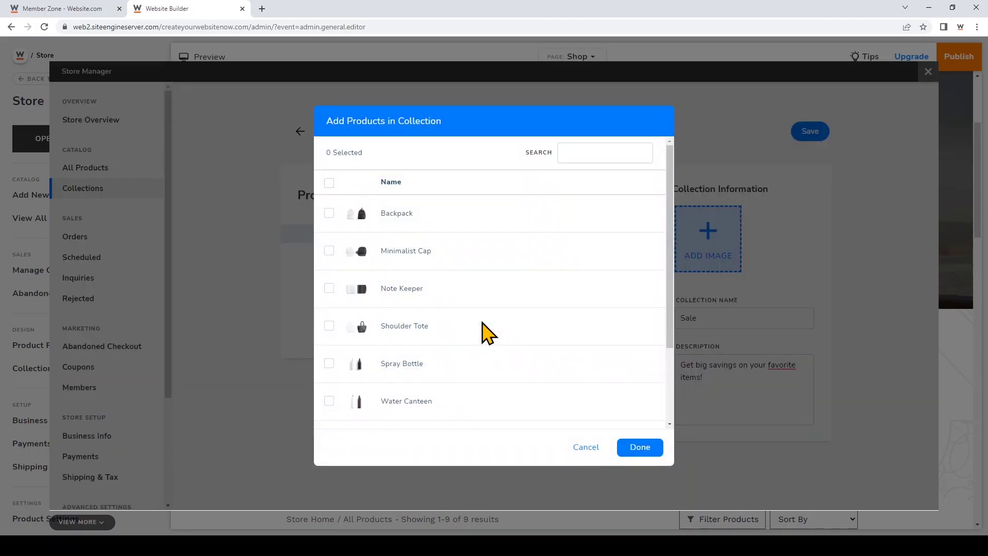
{"action": "left_click", "coordinate": [329, 288]}
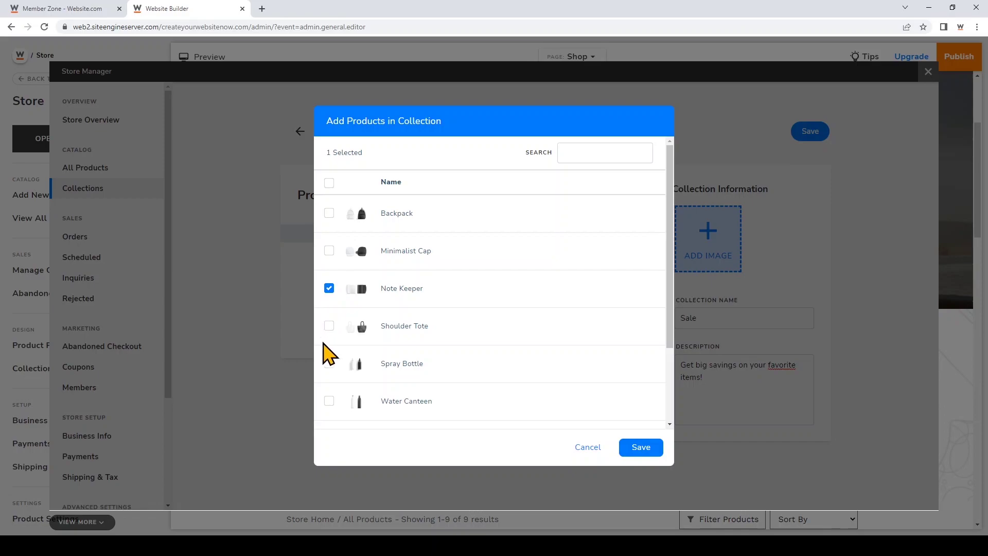
{"action": "left_click", "coordinate": [329, 363]}
{"action": "scroll", "coordinate": [330, 364], "scroll_direction": "down", "scroll_amount": 1}
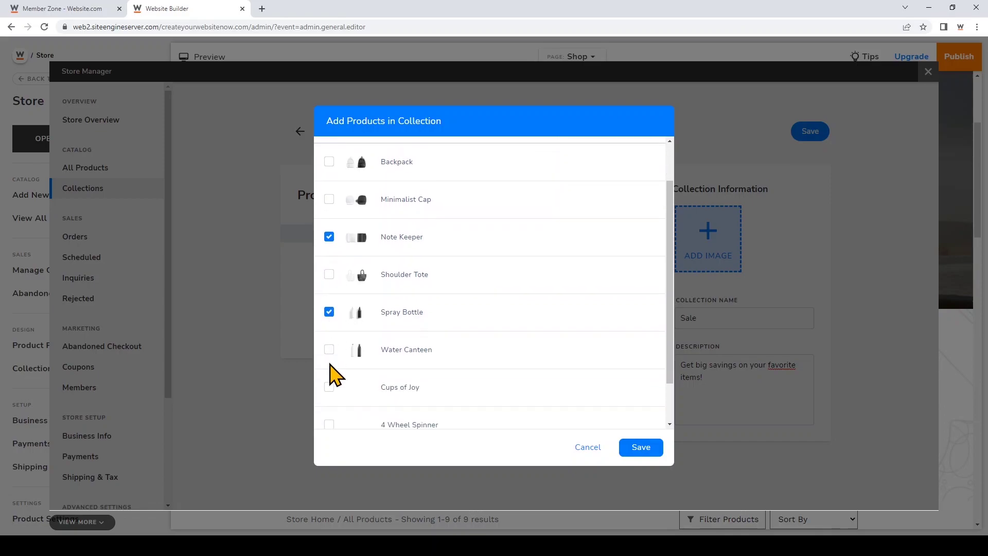
{"action": "left_click", "coordinate": [329, 350]}
{"action": "scroll", "coordinate": [330, 360], "scroll_direction": "down", "scroll_amount": 1}
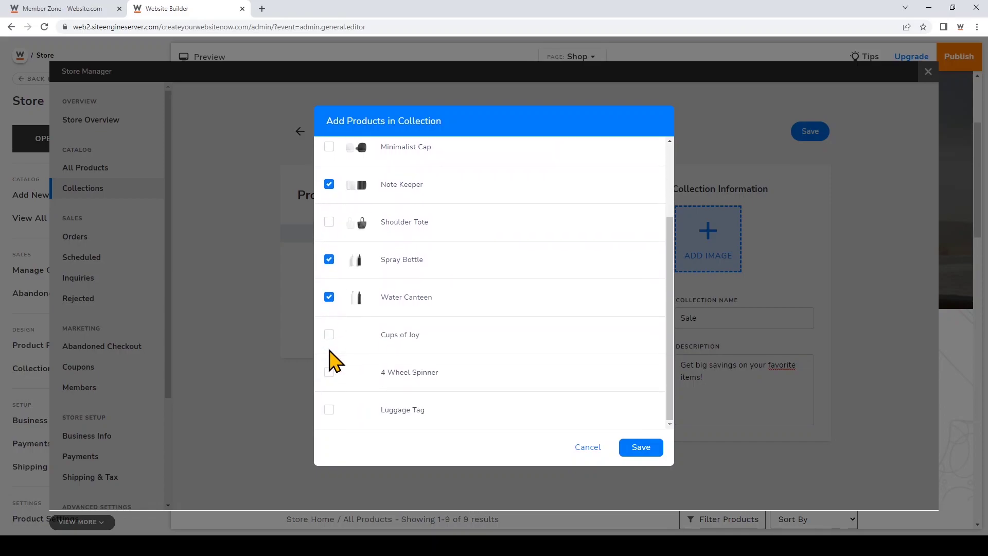
{"action": "left_click", "coordinate": [329, 336]}
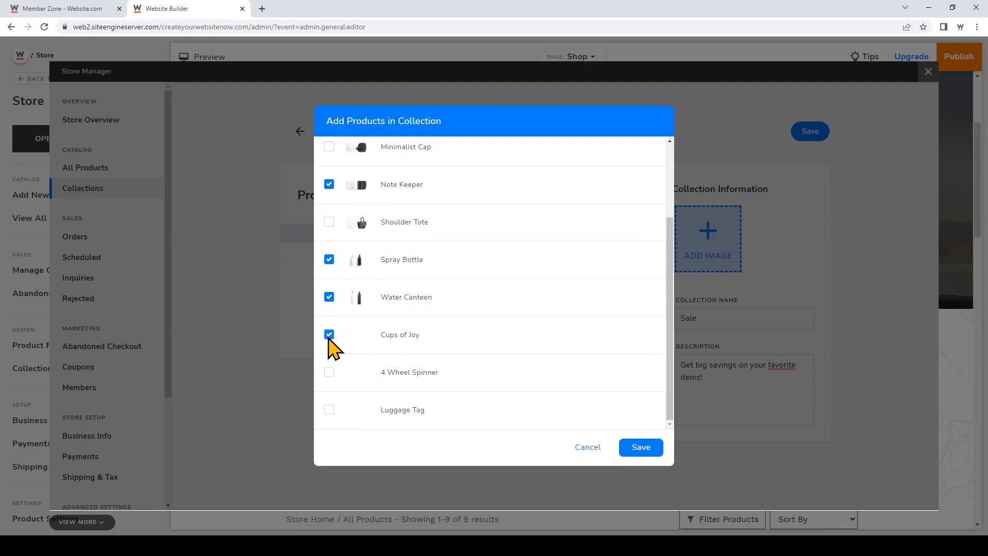
{"action": "left_click", "coordinate": [640, 447]}
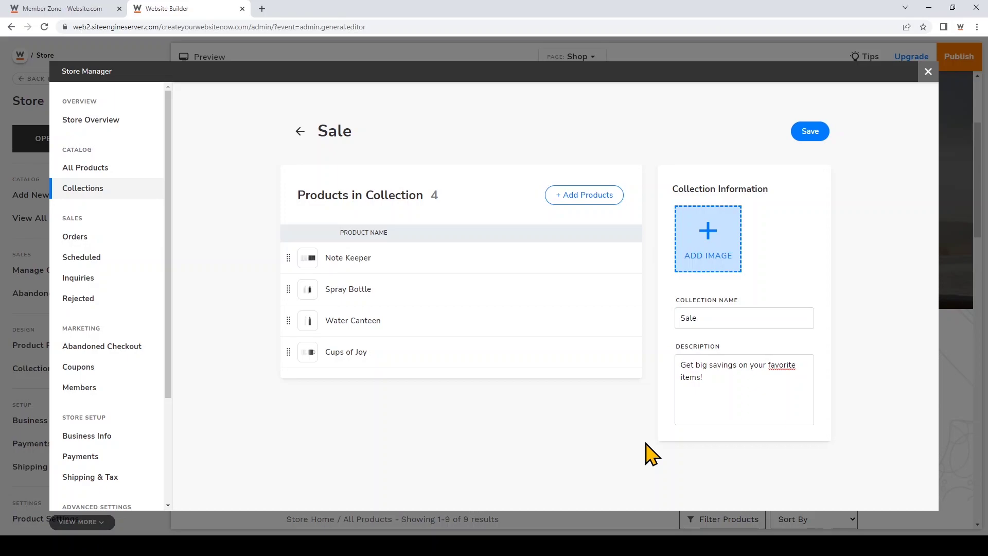
{"action": "left_click", "coordinate": [818, 133]}
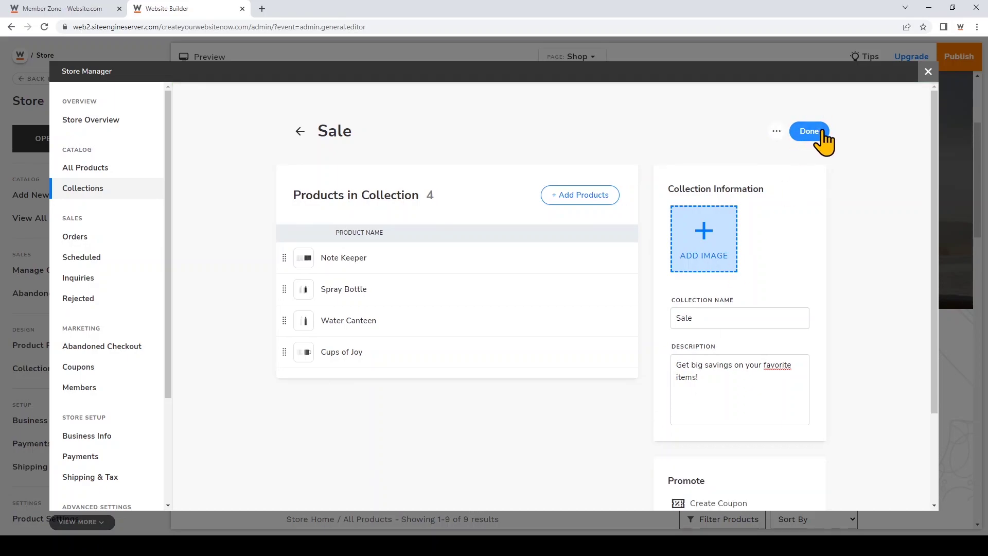
Close the Store Manager and bring up the Shop page from the Manage Pages list
{"action": "left_click", "coordinate": [927, 71]}
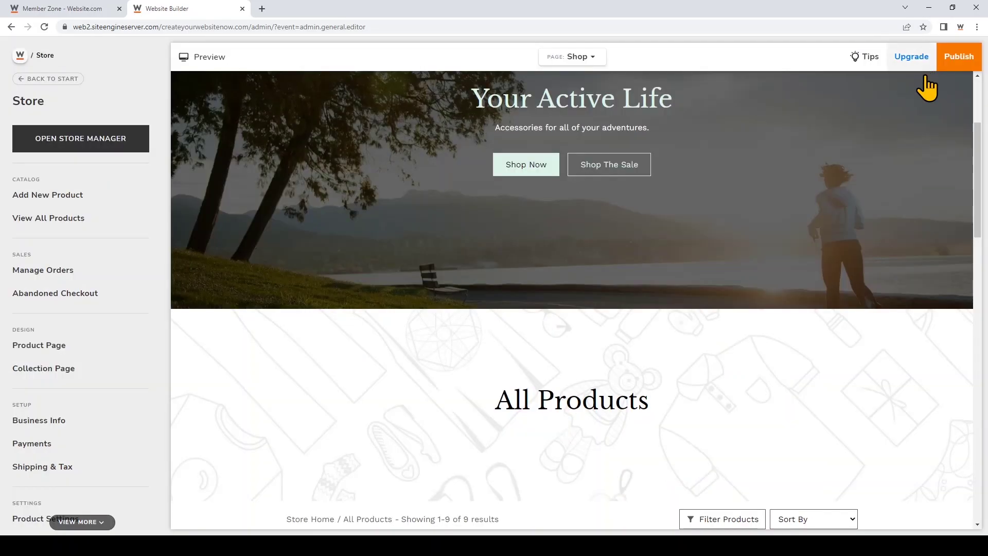
{"action": "left_click", "coordinate": [21, 55]}
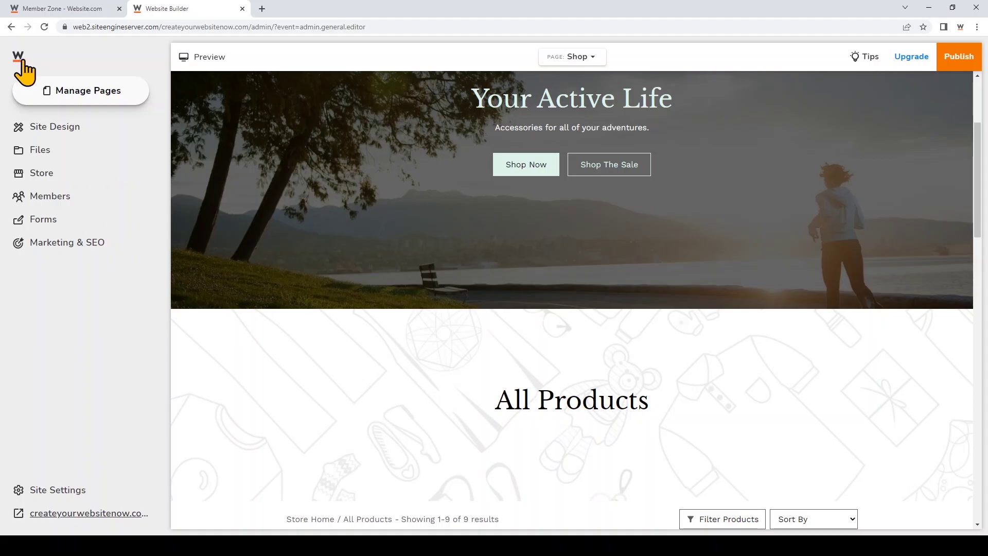
{"action": "left_click", "coordinate": [104, 101]}
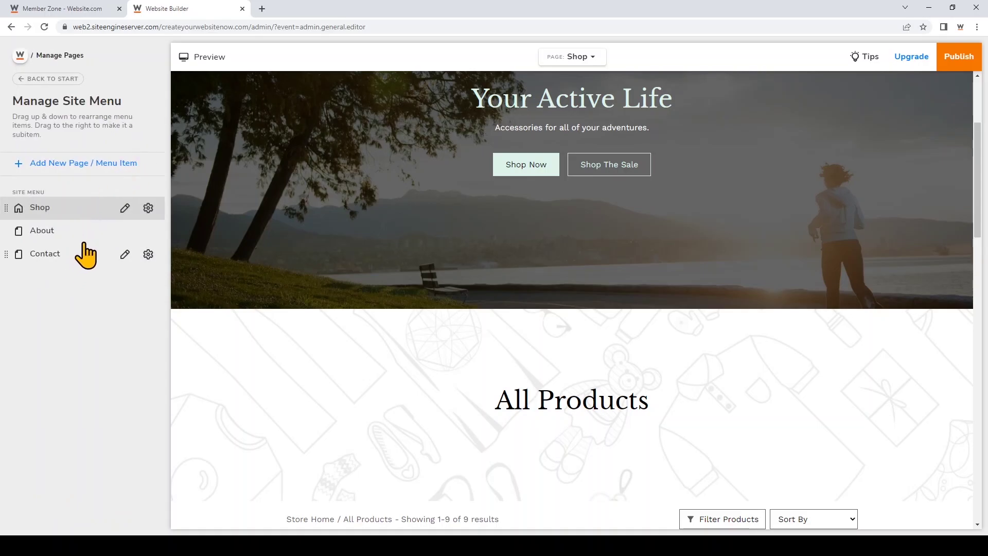
{"action": "left_click", "coordinate": [109, 211]}
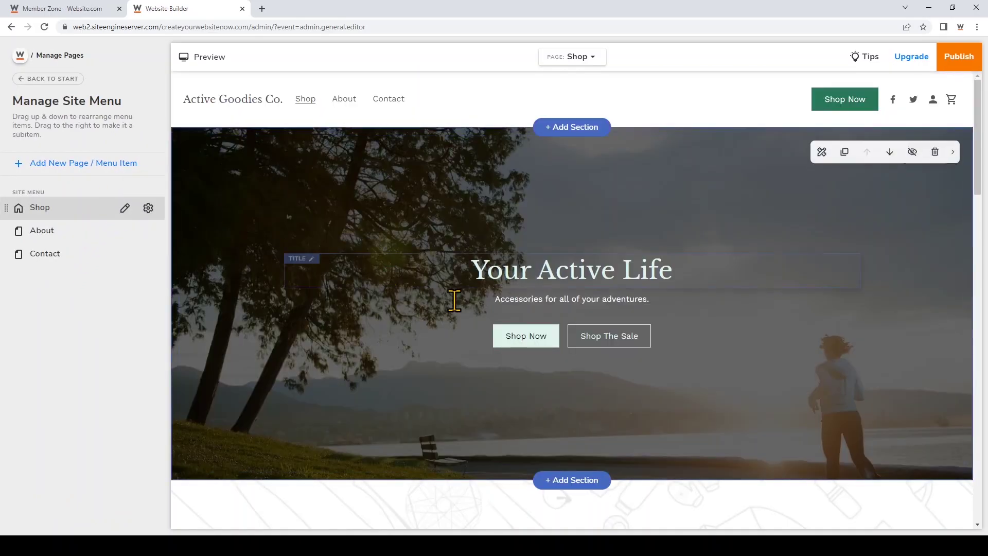
Link the Shop The Sale button to the Sale store collection page and save the link
{"action": "left_click", "coordinate": [599, 342]}
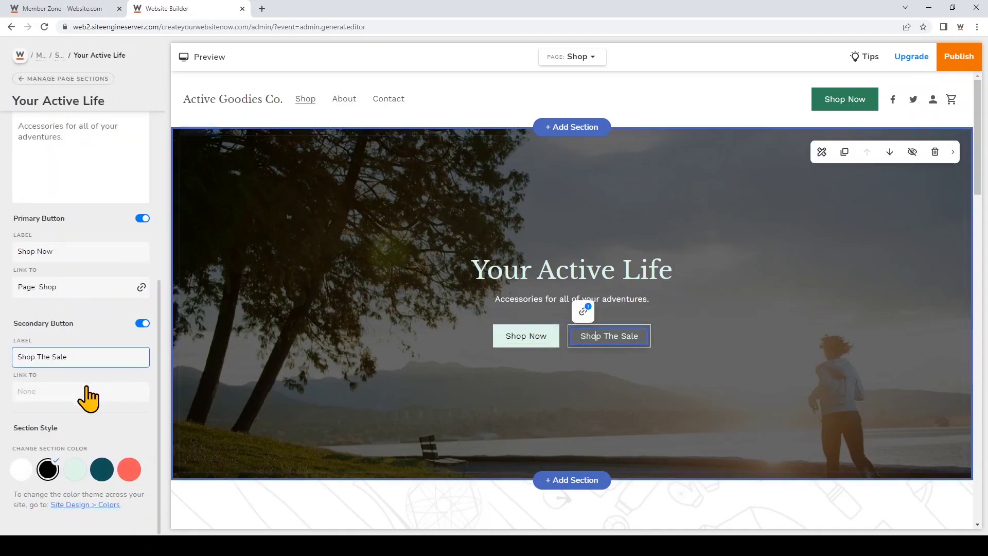
{"action": "left_click", "coordinate": [41, 394]}
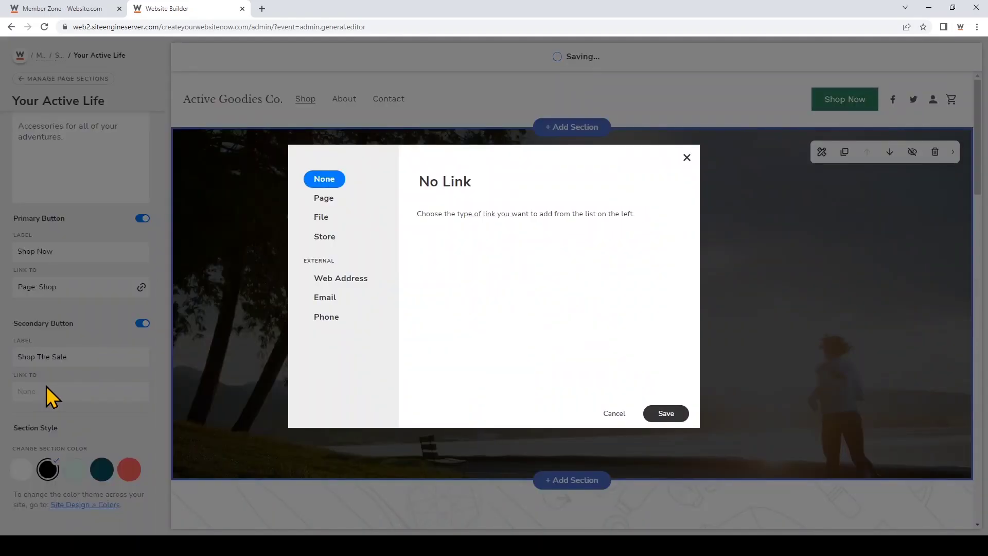
{"action": "left_click", "coordinate": [340, 242]}
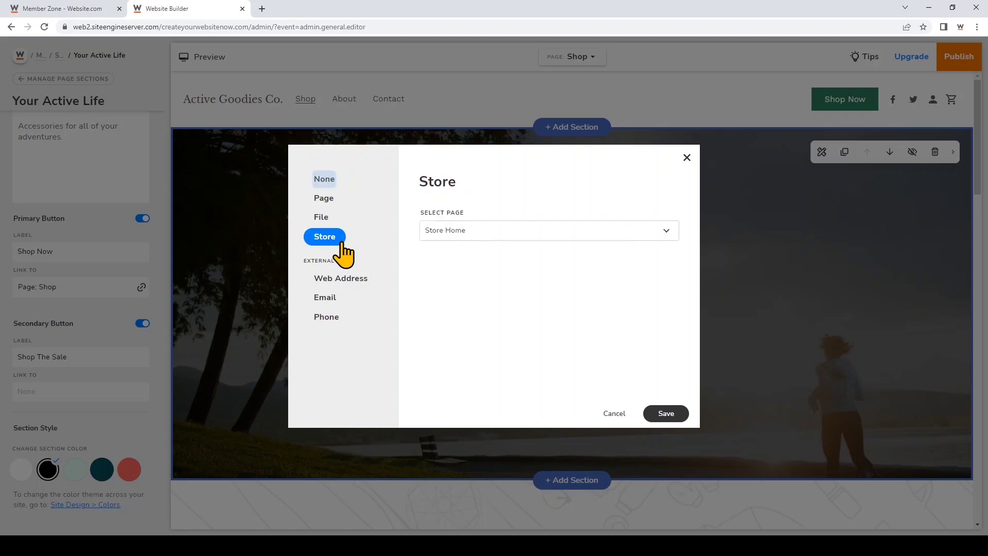
{"action": "left_click", "coordinate": [502, 235]}
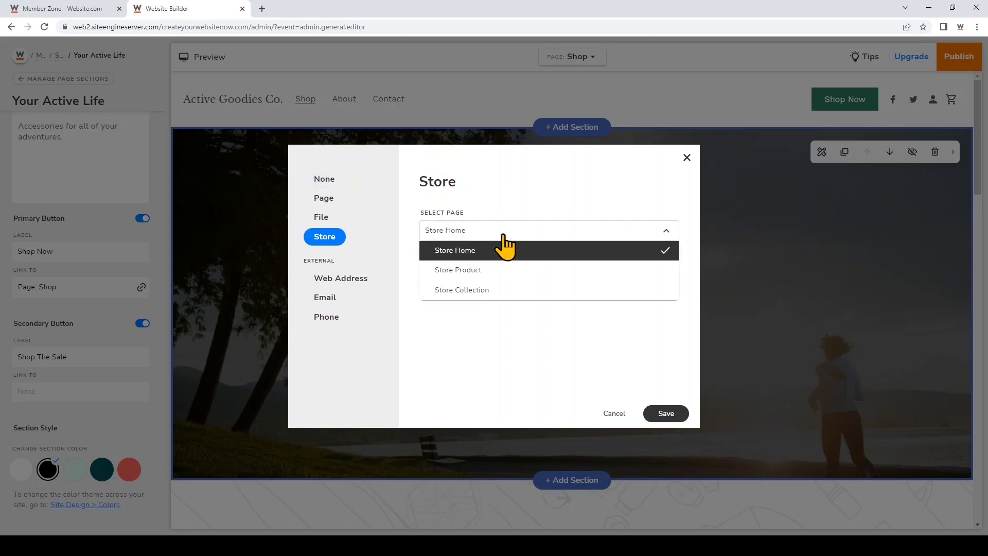
{"action": "left_click", "coordinate": [511, 291]}
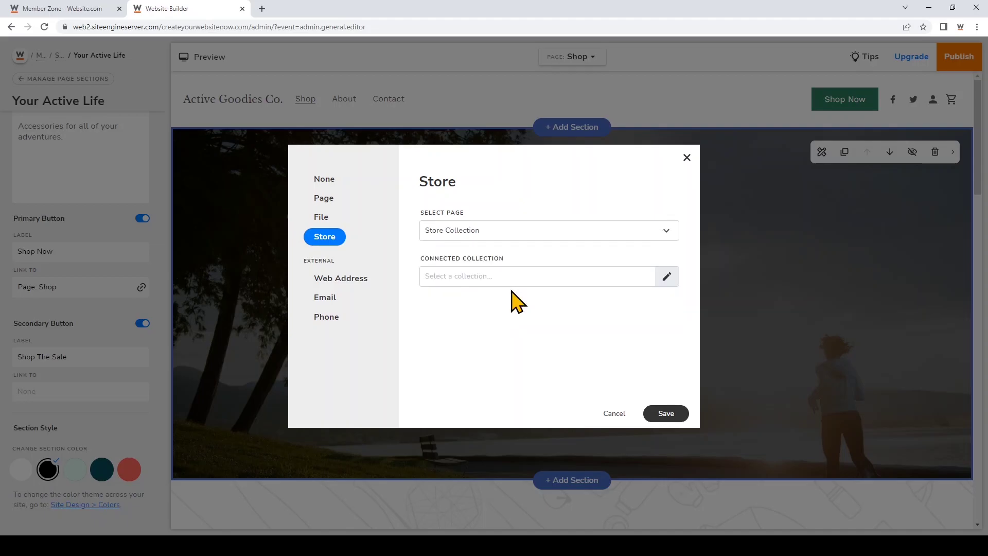
{"action": "left_click", "coordinate": [508, 278]}
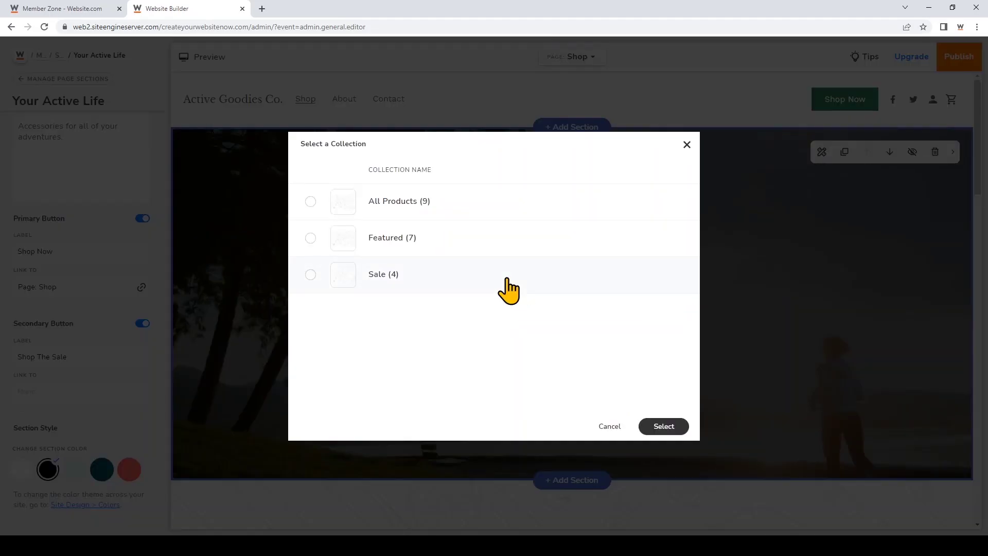
{"action": "left_click", "coordinate": [309, 275]}
{"action": "left_click", "coordinate": [662, 426]}
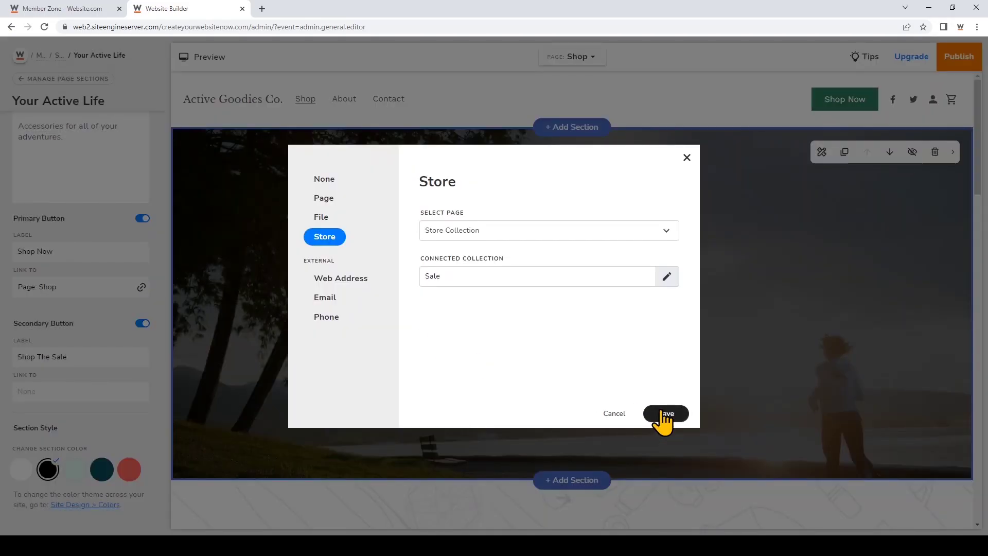
{"action": "left_click", "coordinate": [665, 414]}
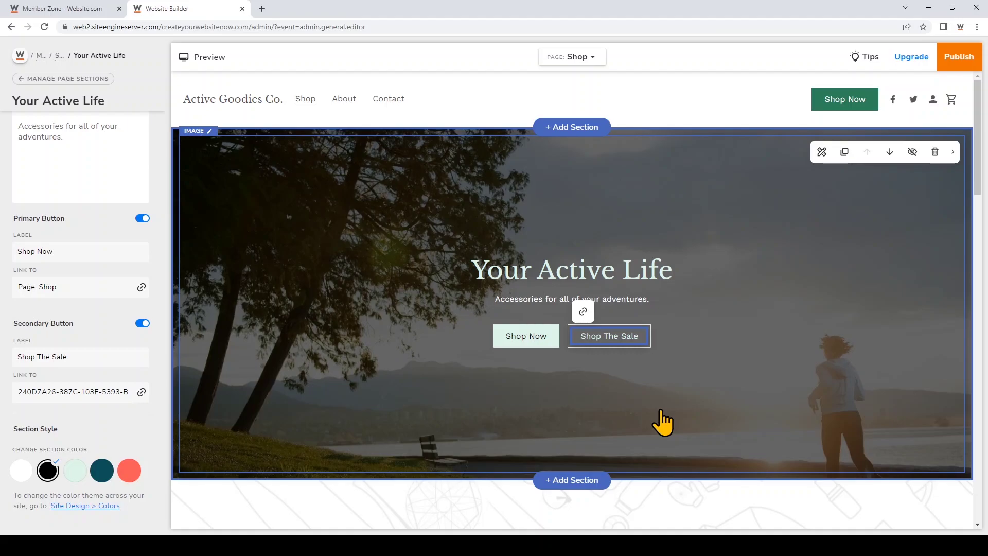
{"action": "scroll", "coordinate": [662, 423], "scroll_direction": "down", "scroll_amount": 9}
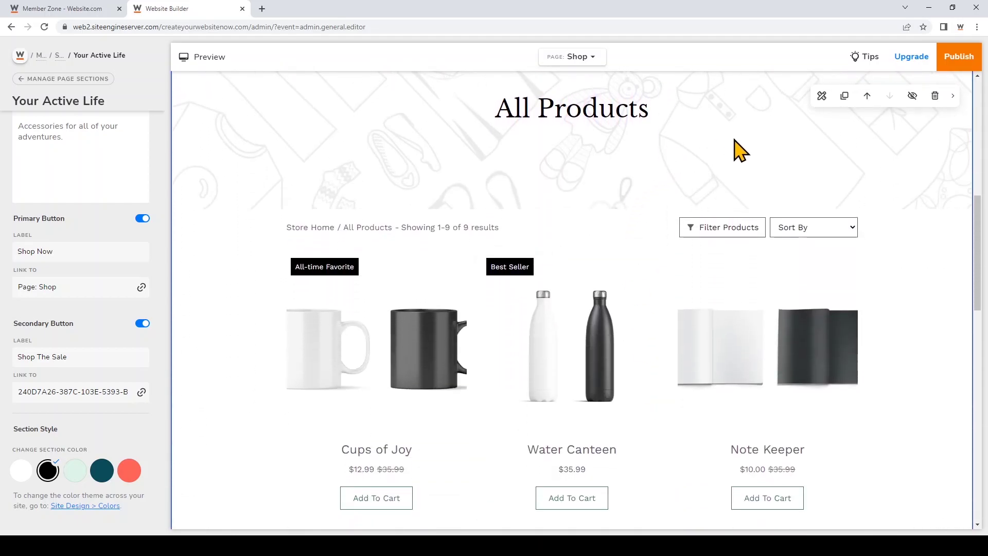
Turn off the header image of the All Products store collection section
{"action": "left_click", "coordinate": [735, 150]}
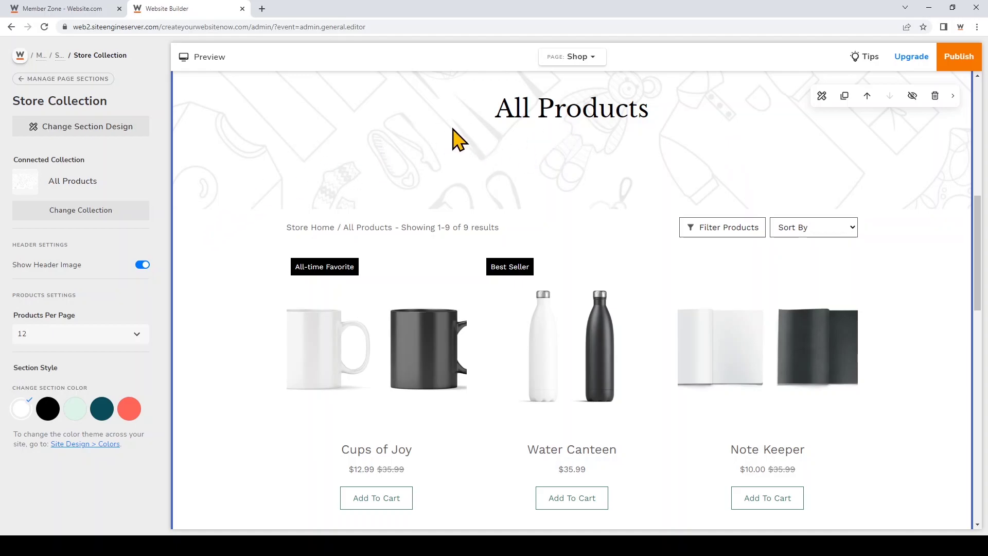
{"action": "left_click", "coordinate": [142, 265]}
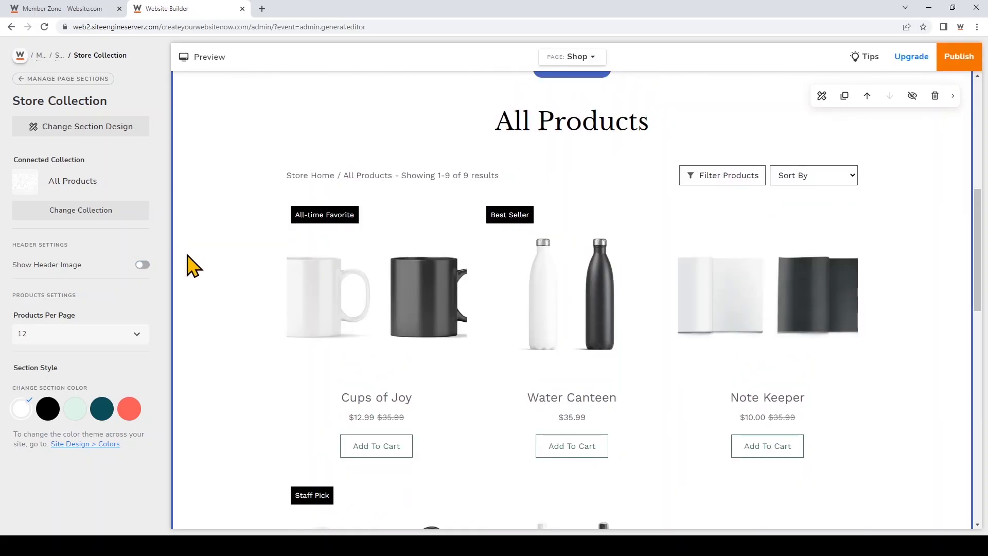
{"action": "scroll", "coordinate": [193, 265], "scroll_direction": "down", "scroll_amount": 10}
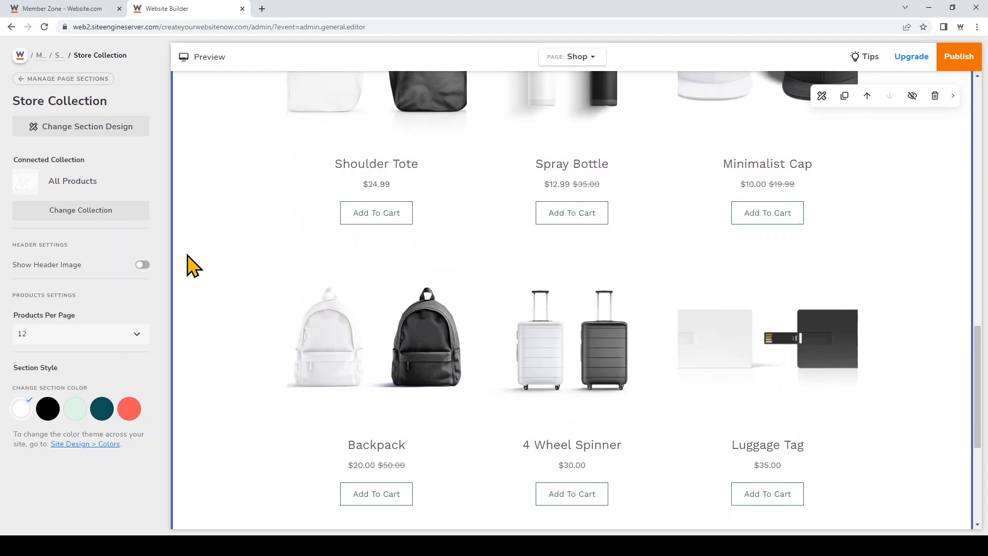
{"action": "scroll", "coordinate": [193, 265], "scroll_direction": "up", "scroll_amount": 8}
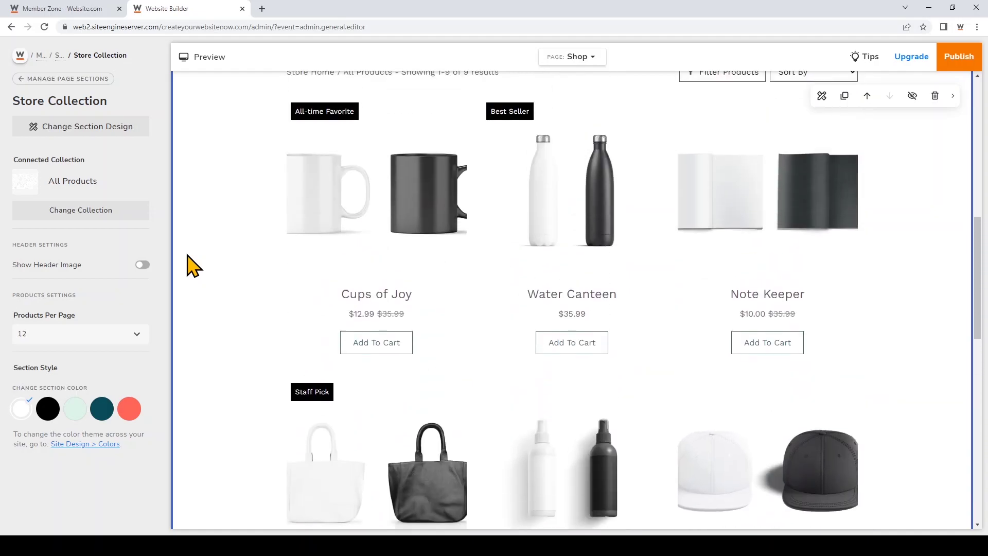
Show 6 products per page so the All Products grid splits over two pages
{"action": "left_click", "coordinate": [94, 340]}
{"action": "left_click", "coordinate": [84, 354]}
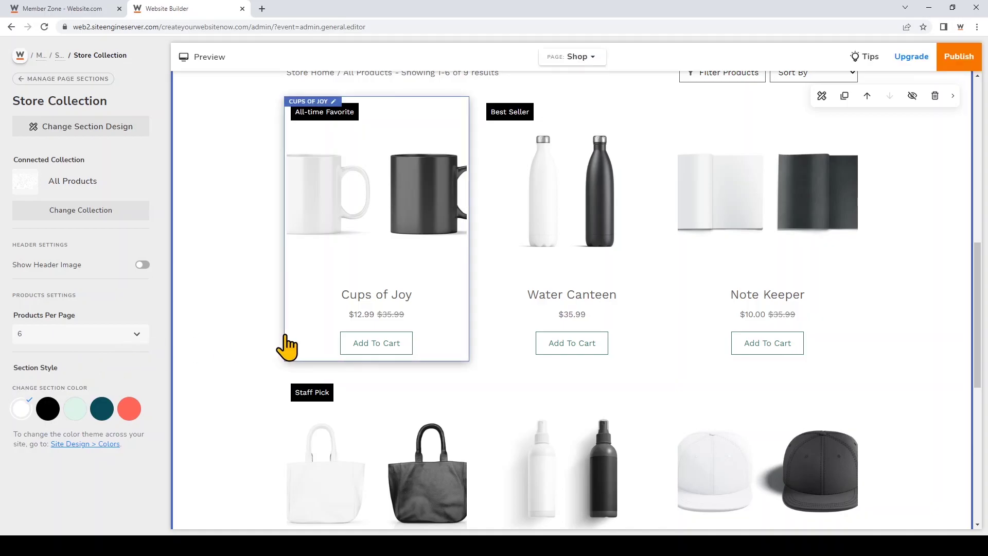
{"action": "scroll", "coordinate": [244, 315], "scroll_direction": "down", "scroll_amount": 3}
{"action": "scroll", "coordinate": [240, 308], "scroll_direction": "down", "scroll_amount": 4}
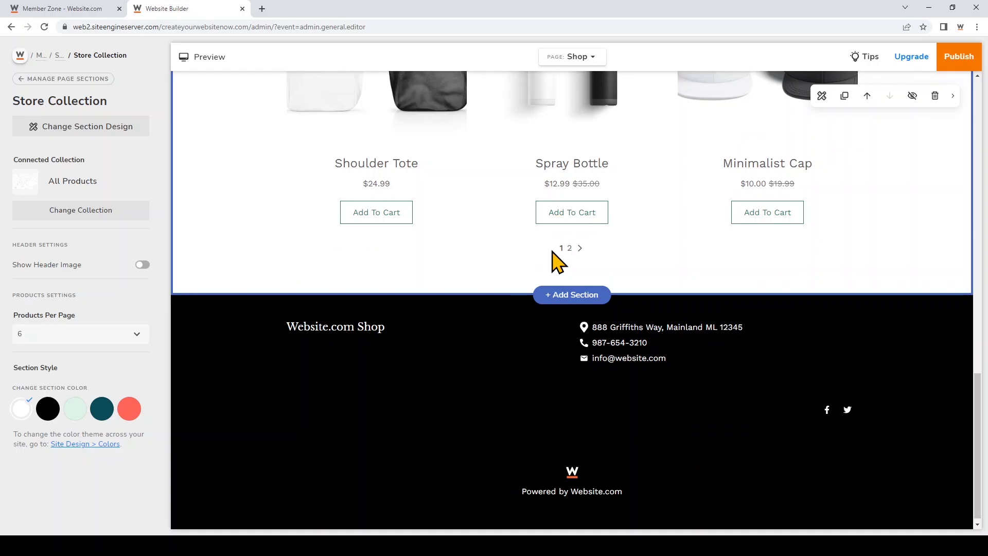
{"action": "scroll", "coordinate": [558, 257], "scroll_direction": "up", "scroll_amount": 6}
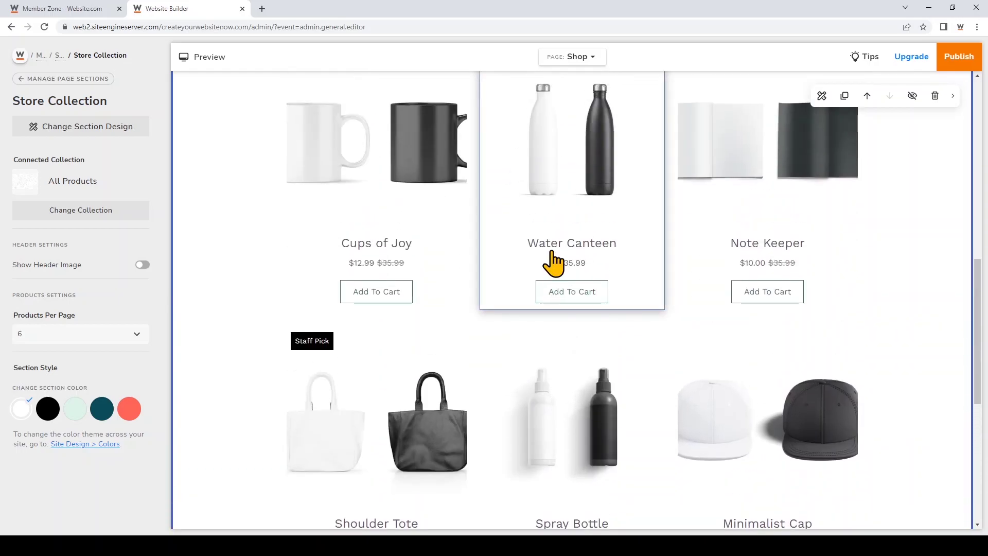
{"action": "scroll", "coordinate": [553, 260], "scroll_direction": "down", "scroll_amount": 3}
{"action": "scroll", "coordinate": [553, 260], "scroll_direction": "up", "scroll_amount": 3}
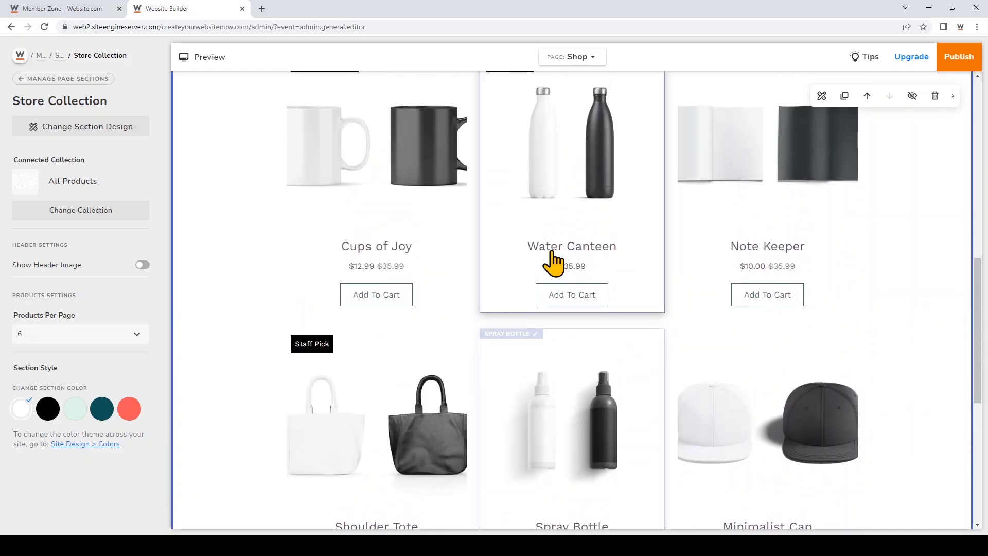
{"action": "scroll", "coordinate": [553, 262], "scroll_direction": "up", "scroll_amount": 2}
{"action": "scroll", "coordinate": [553, 262], "scroll_direction": "up", "scroll_amount": 1}
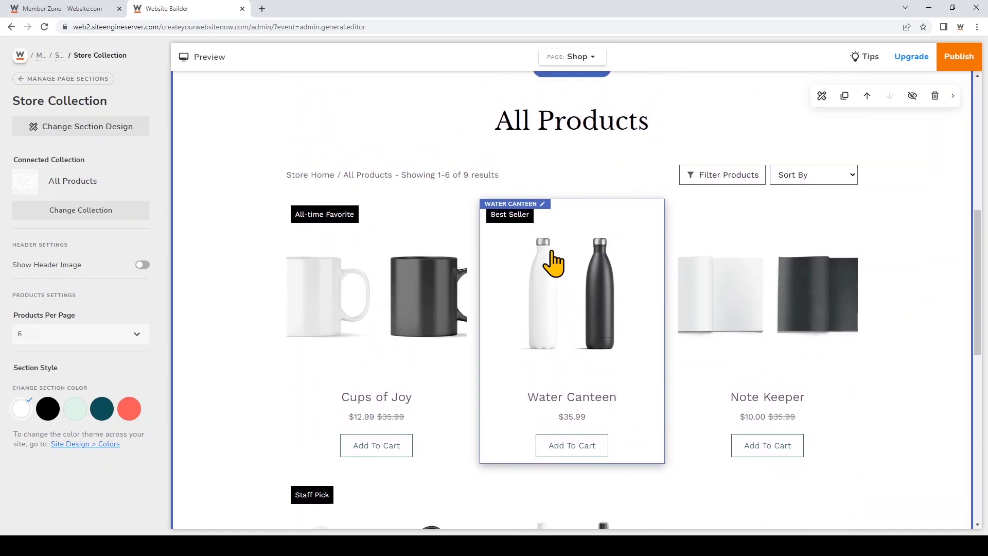
{"action": "scroll", "coordinate": [553, 263], "scroll_direction": "up", "scroll_amount": 1}
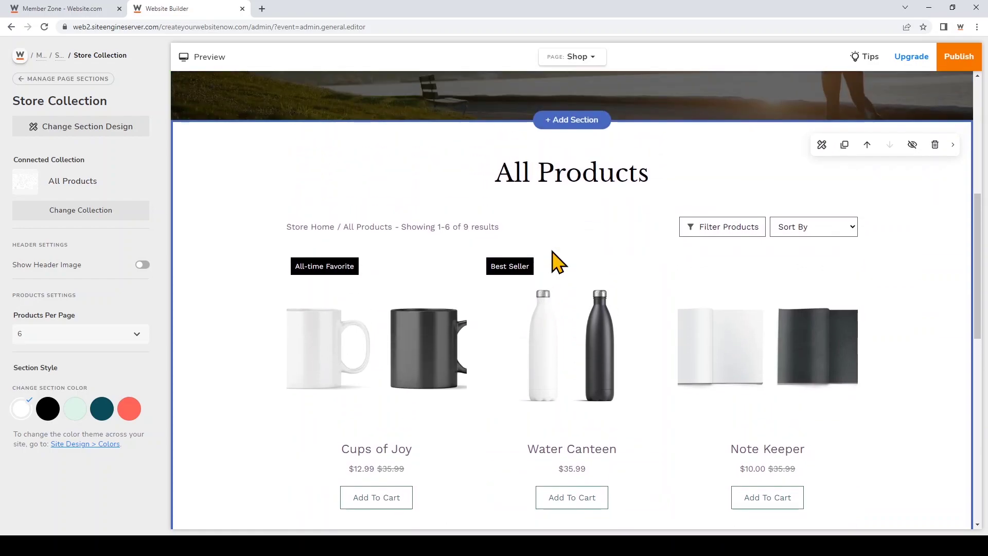
{"action": "scroll", "coordinate": [553, 259], "scroll_direction": "down", "scroll_amount": 10}
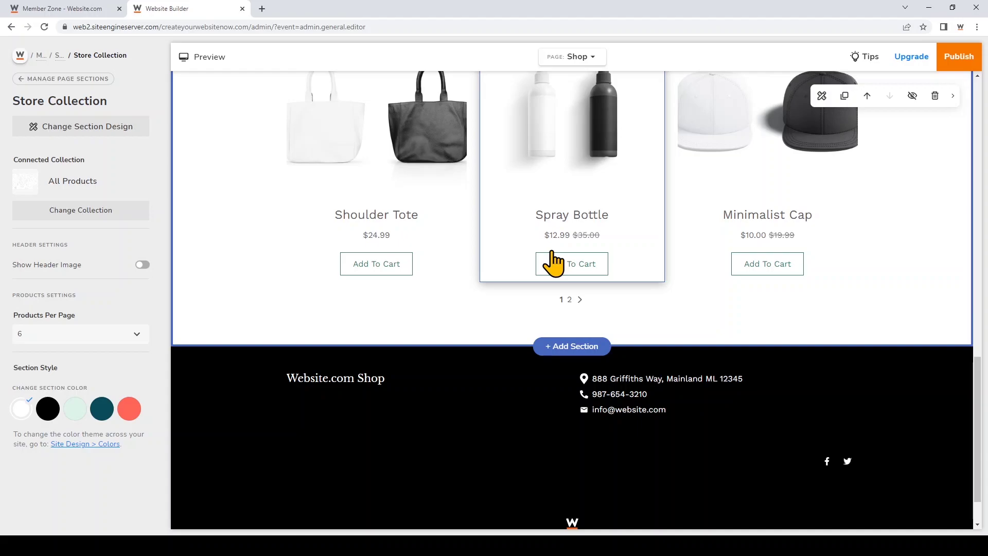
{"action": "left_click", "coordinate": [567, 345]}
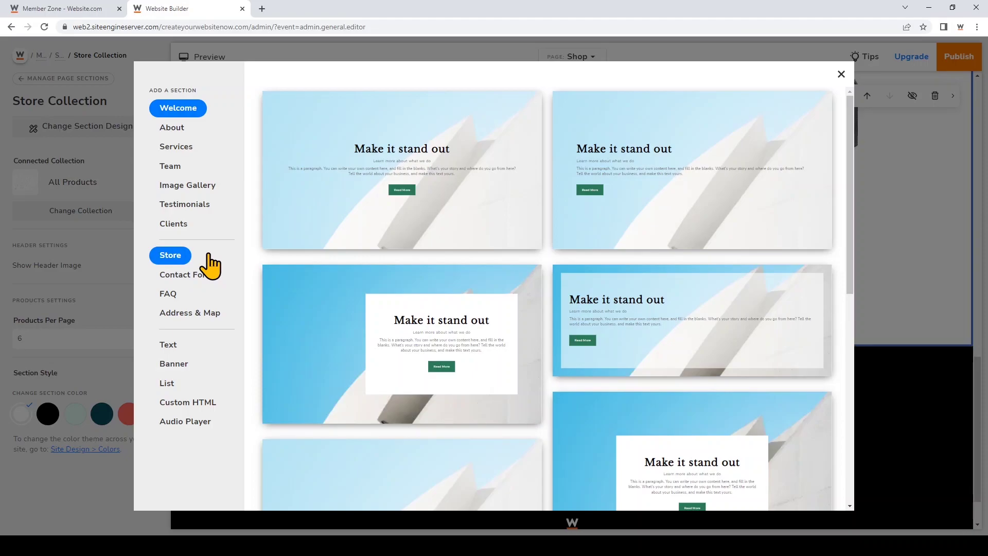
Add a second All Products store collection design from the Store category below the existing grid
{"action": "left_click", "coordinate": [208, 254]}
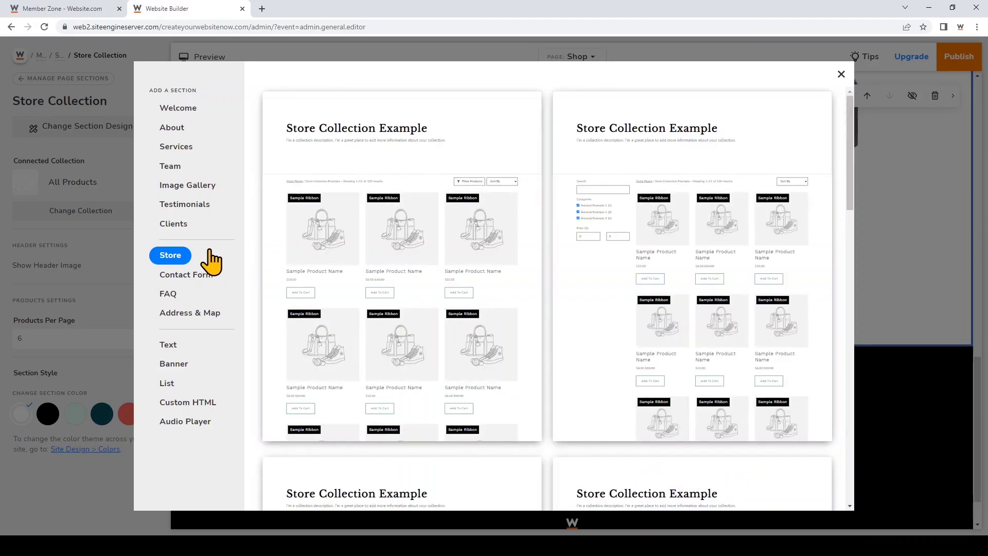
{"action": "mouse_move", "coordinate": [424, 241]}
{"action": "scroll", "coordinate": [599, 243], "scroll_direction": "down", "scroll_amount": 8}
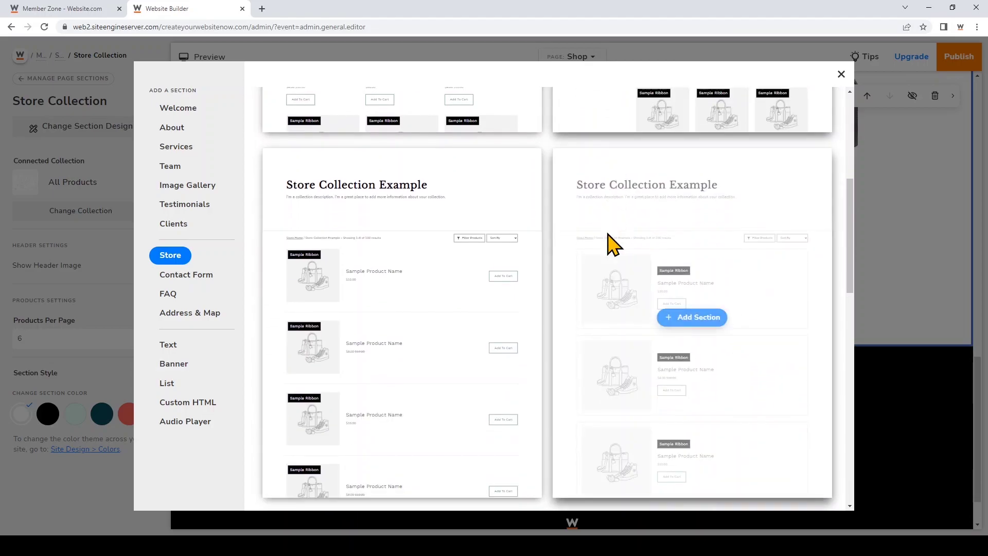
{"action": "scroll", "coordinate": [614, 245], "scroll_direction": "down", "scroll_amount": 1}
{"action": "scroll", "coordinate": [613, 245], "scroll_direction": "down", "scroll_amount": 2}
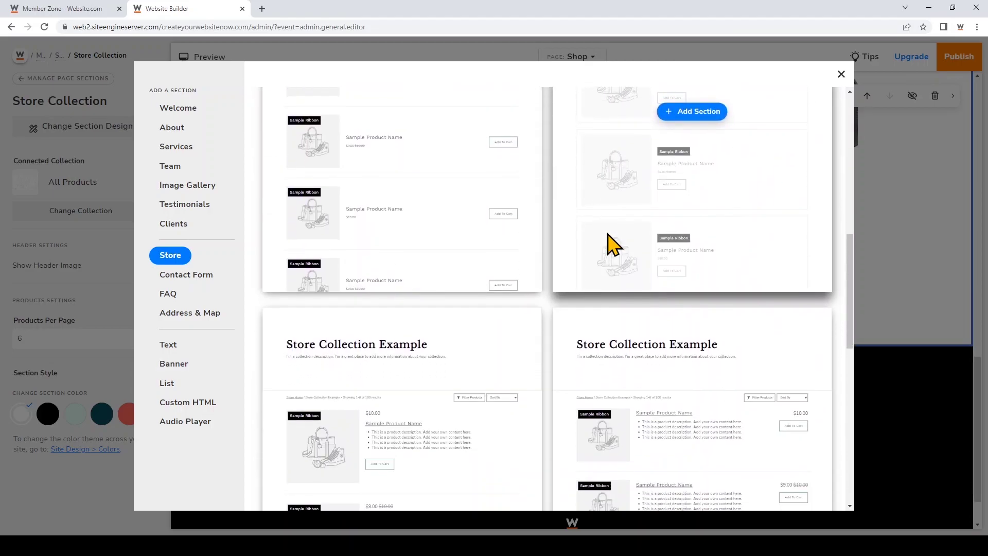
{"action": "scroll", "coordinate": [614, 199], "scroll_direction": "down", "scroll_amount": 5}
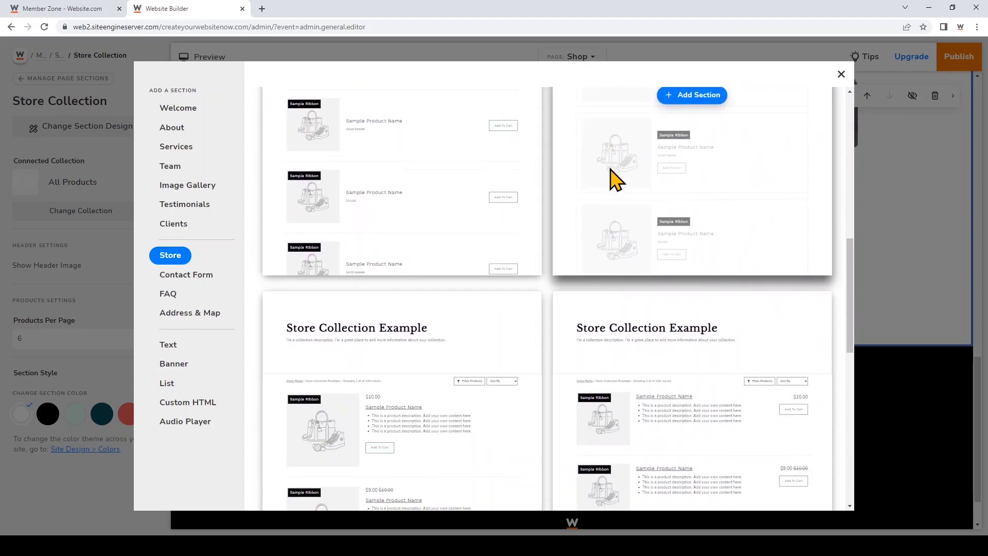
{"action": "scroll", "coordinate": [614, 180], "scroll_direction": "down", "scroll_amount": 3}
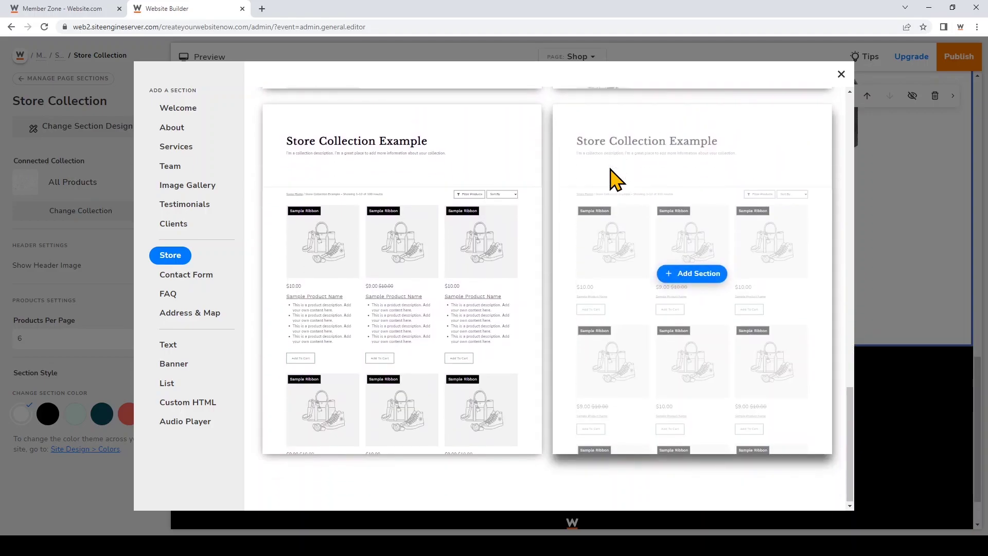
{"action": "left_click", "coordinate": [689, 274]}
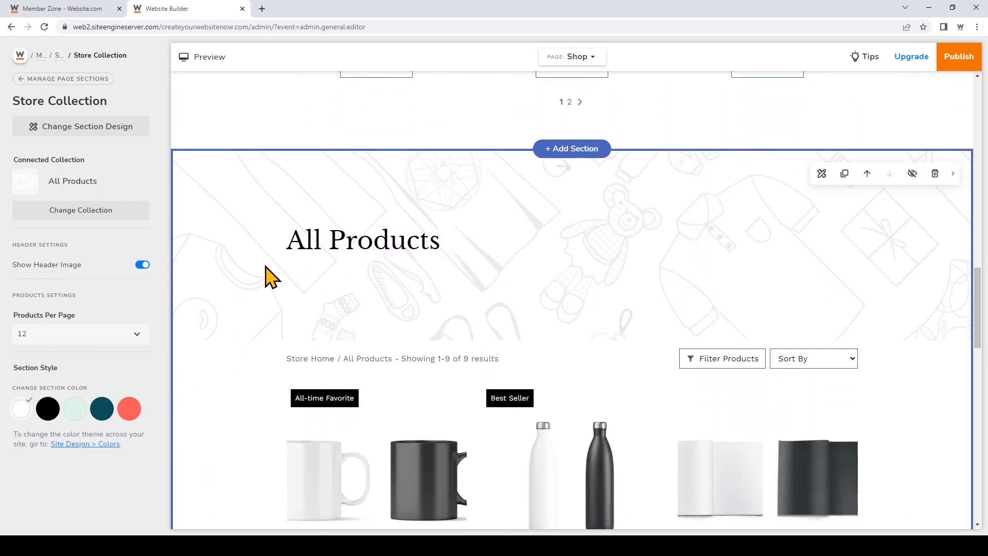
Hide the new store section's header image and limit it to 6 products per page
{"action": "left_click", "coordinate": [143, 265]}
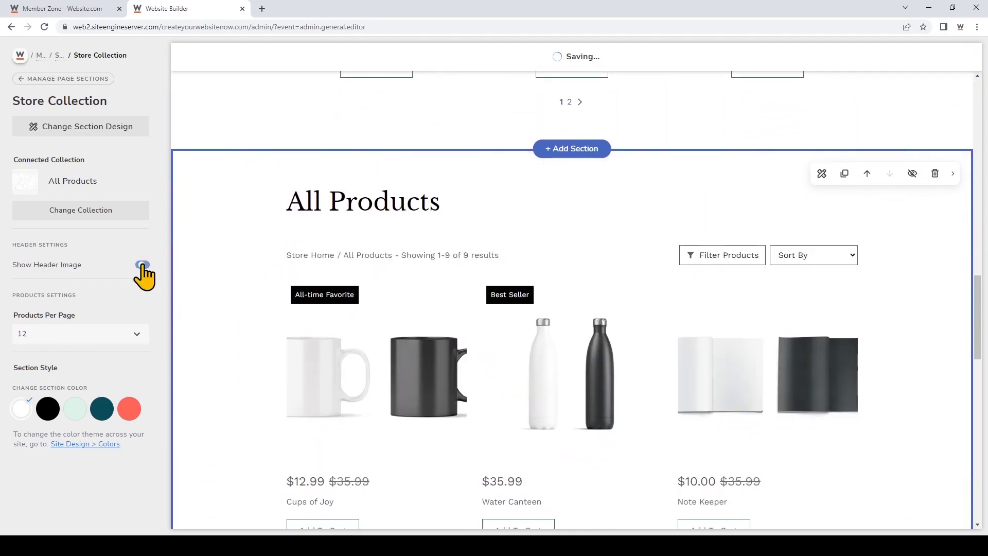
{"action": "left_click", "coordinate": [108, 339]}
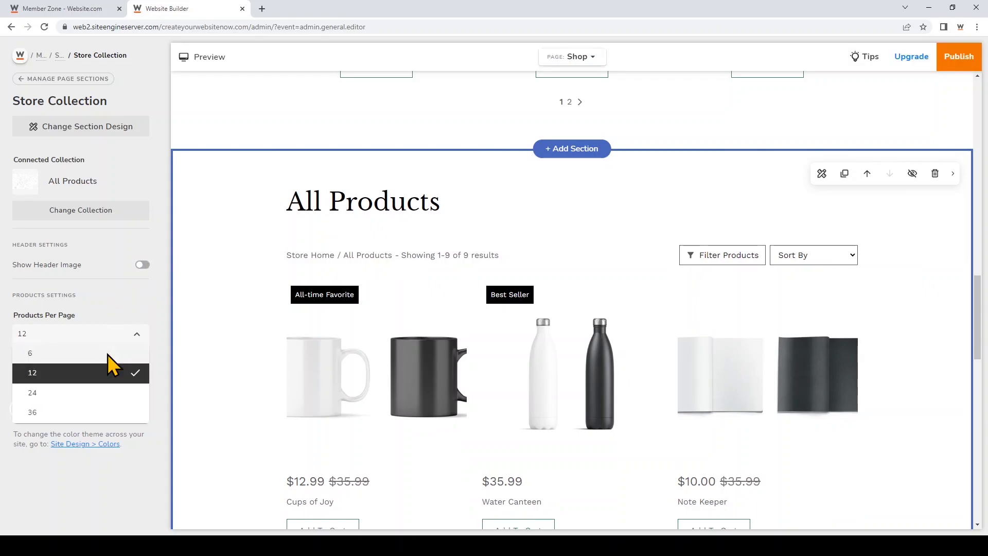
{"action": "left_click", "coordinate": [108, 353]}
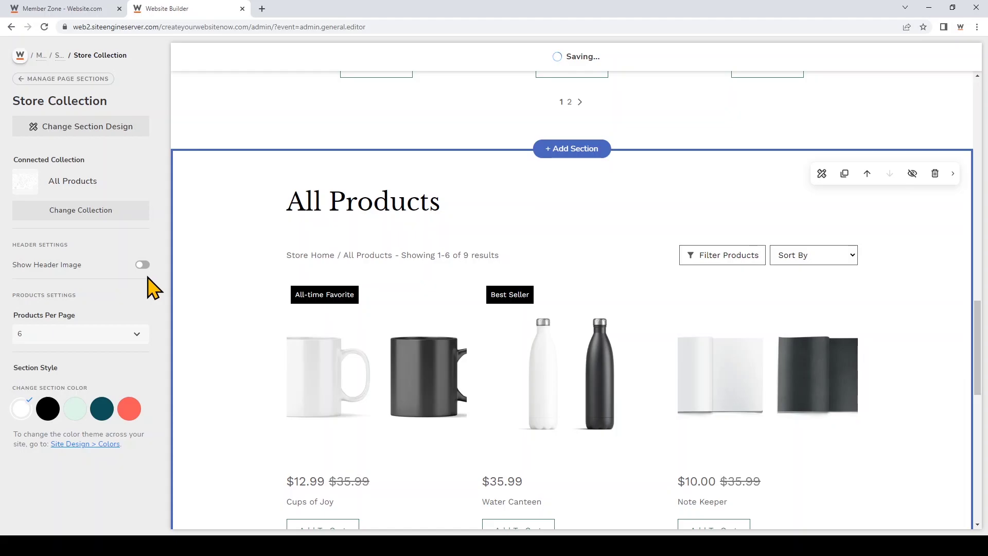
Change the new section's collection to Featured
{"action": "left_click", "coordinate": [110, 216]}
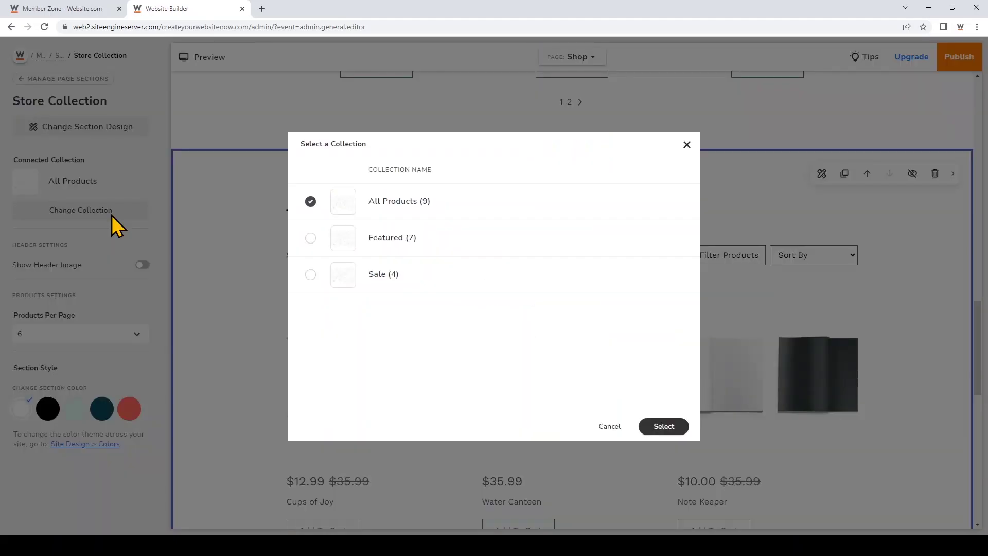
{"action": "left_click", "coordinate": [311, 239]}
{"action": "left_click", "coordinate": [666, 427]}
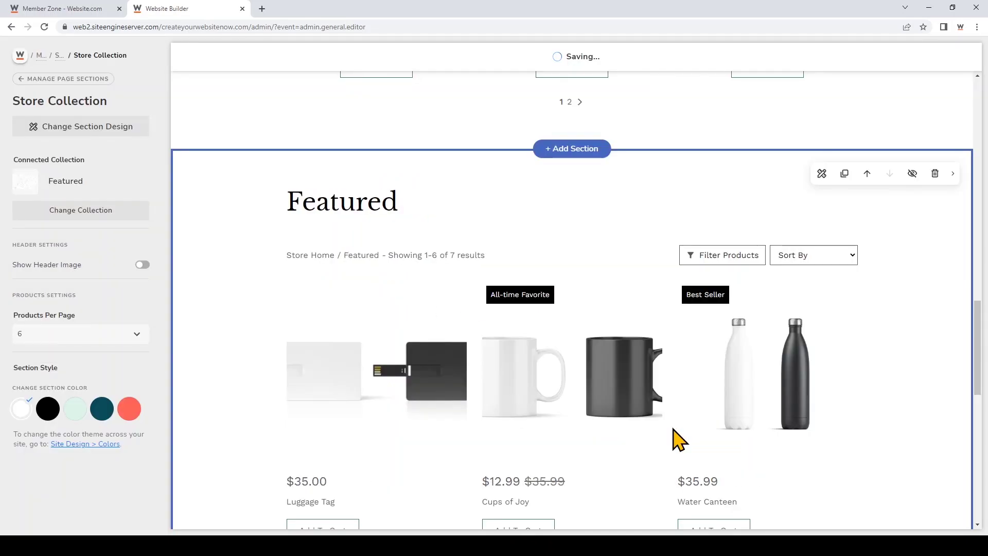
{"action": "scroll", "coordinate": [672, 423], "scroll_direction": "down", "scroll_amount": 10}
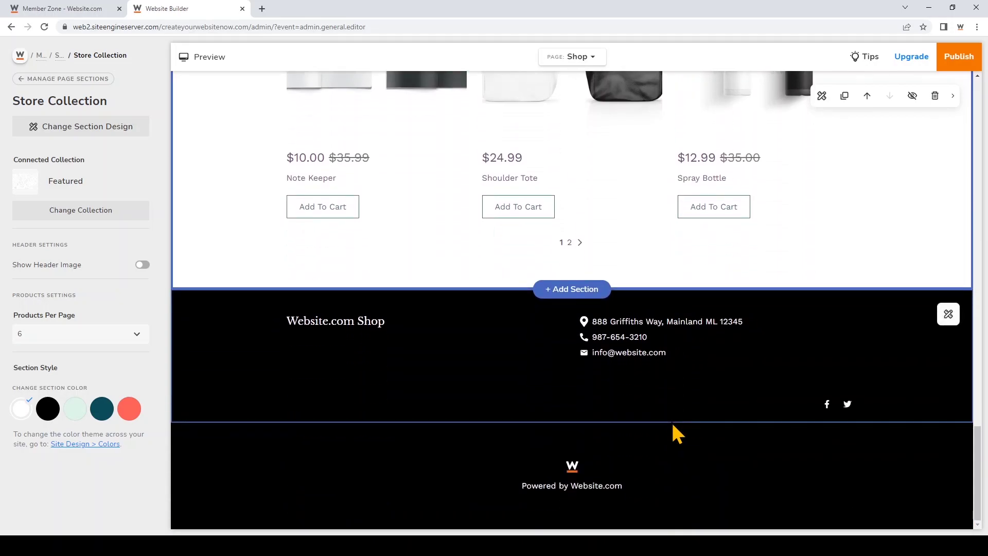
{"action": "left_click", "coordinate": [497, 363]}
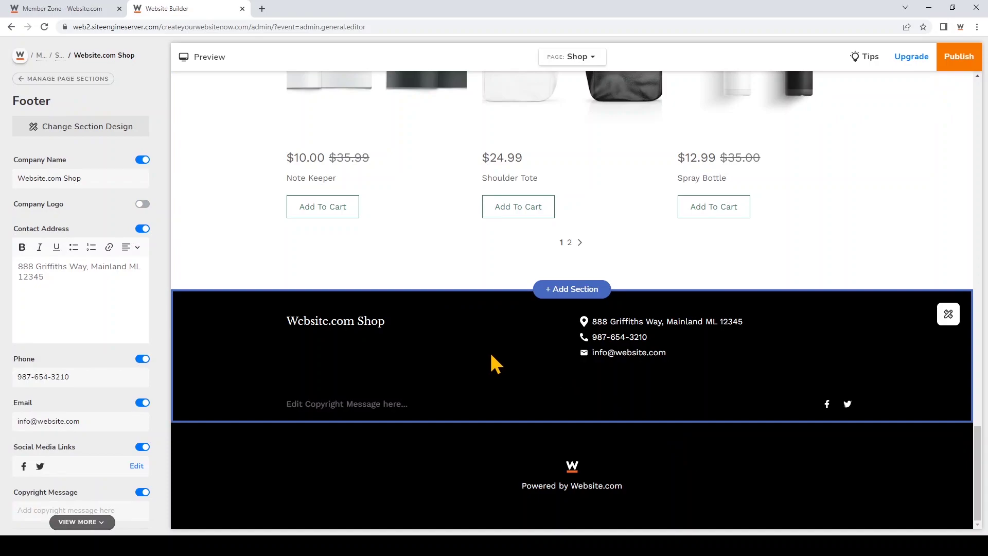
Replace the footer's company name with 'Active Goodies Co.'
{"action": "left_click", "coordinate": [376, 325]}
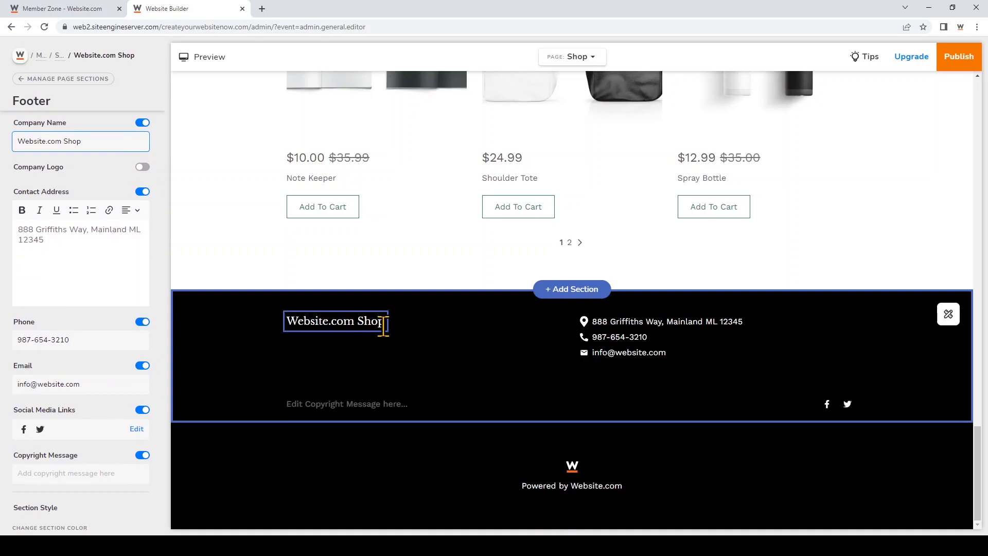
{"action": "left_click_drag", "start_coordinate": [386, 325], "coordinate": [271, 341]}
{"action": "type", "text": "Active Goodies Co."}
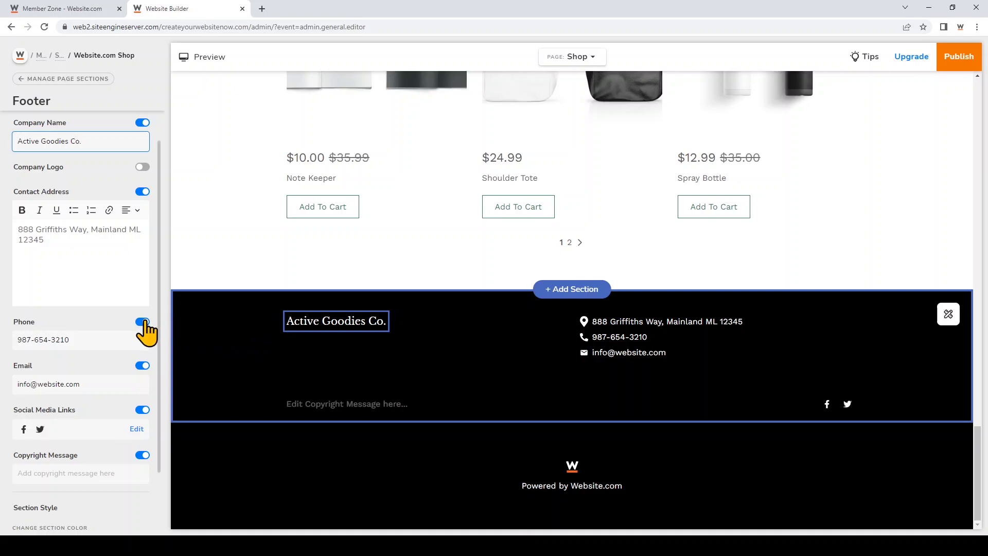
{"action": "left_click", "coordinate": [113, 333]}
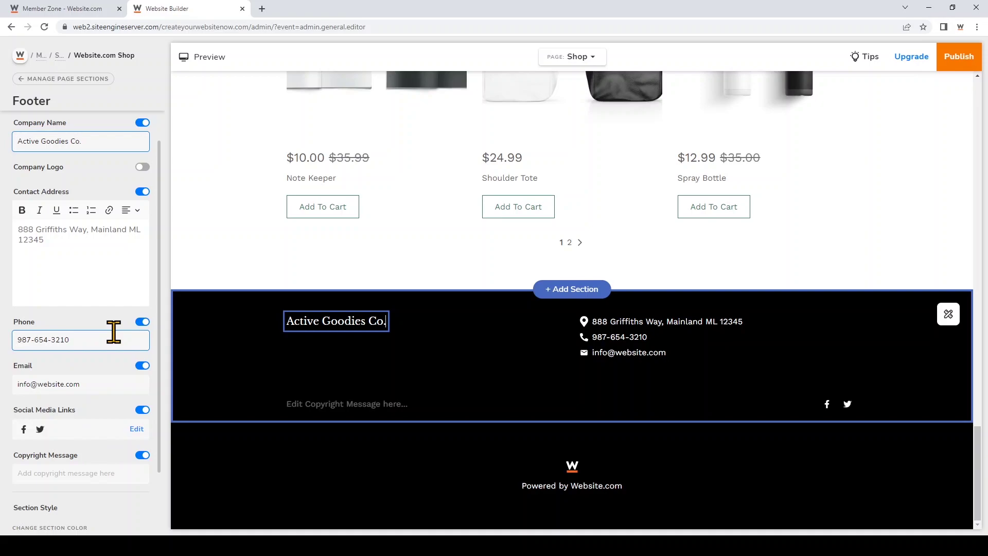
Enter 'Website.com Tutorials' as the footer's copyright message
{"action": "left_click", "coordinate": [81, 472]}
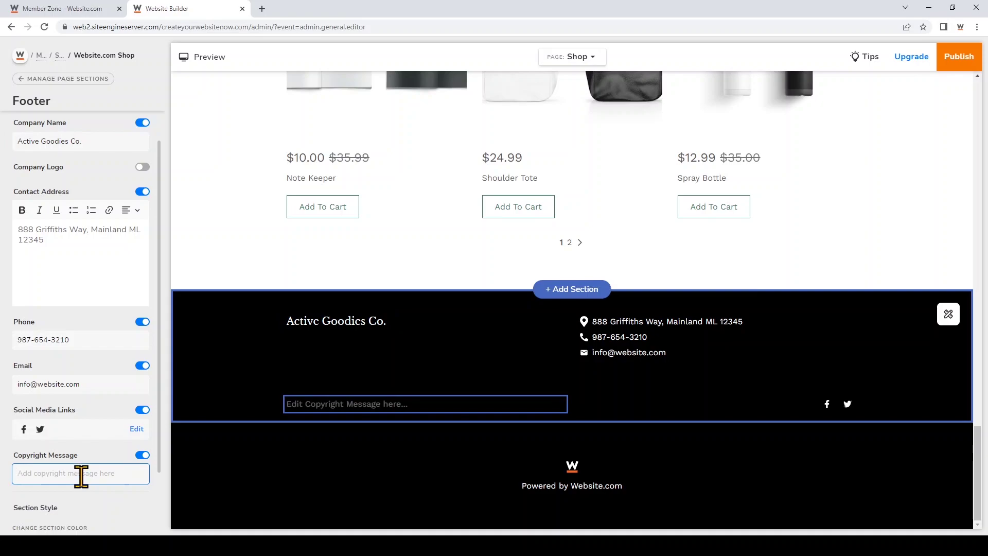
{"action": "type", "text": "Website.com Tutorials"}
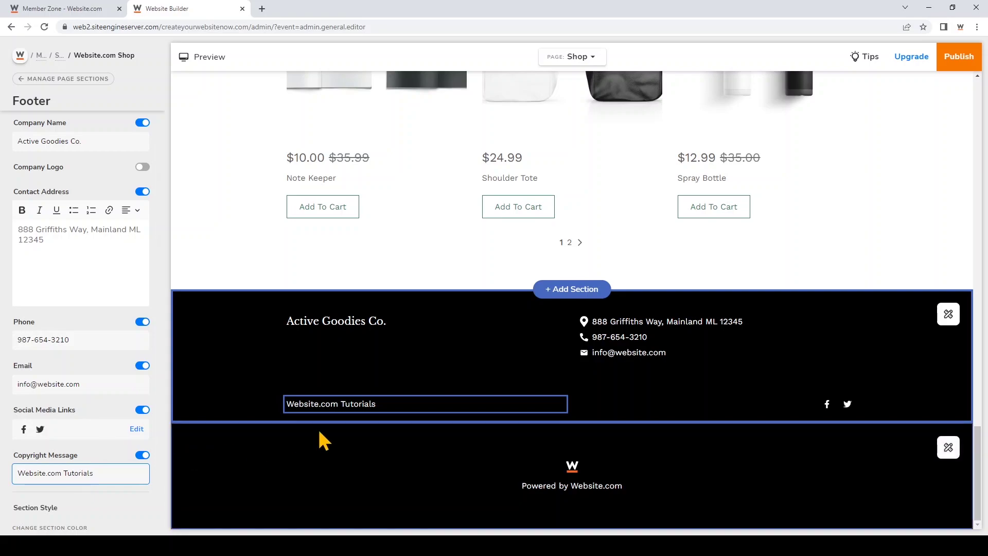
{"action": "scroll", "coordinate": [332, 435], "scroll_direction": "up", "scroll_amount": 15}
{"action": "scroll", "coordinate": [332, 436], "scroll_direction": "up", "scroll_amount": 4}
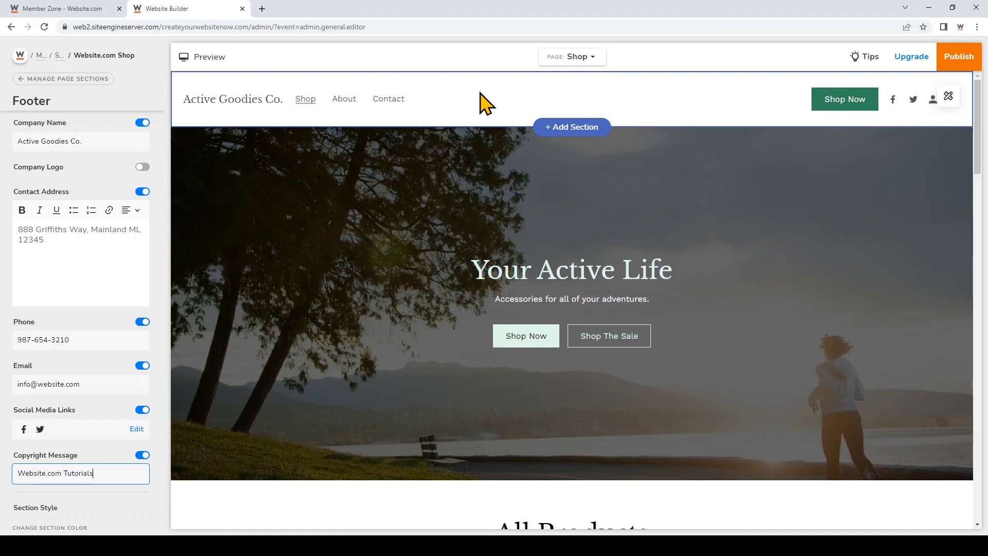
Check the About page's options and page list, then open About in the editor
{"action": "left_click", "coordinate": [20, 55]}
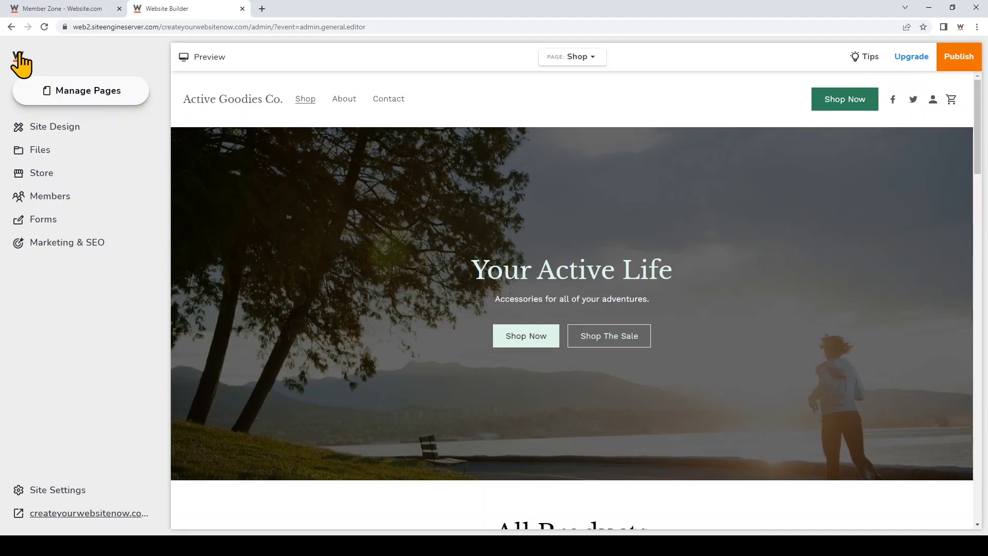
{"action": "left_click", "coordinate": [126, 99]}
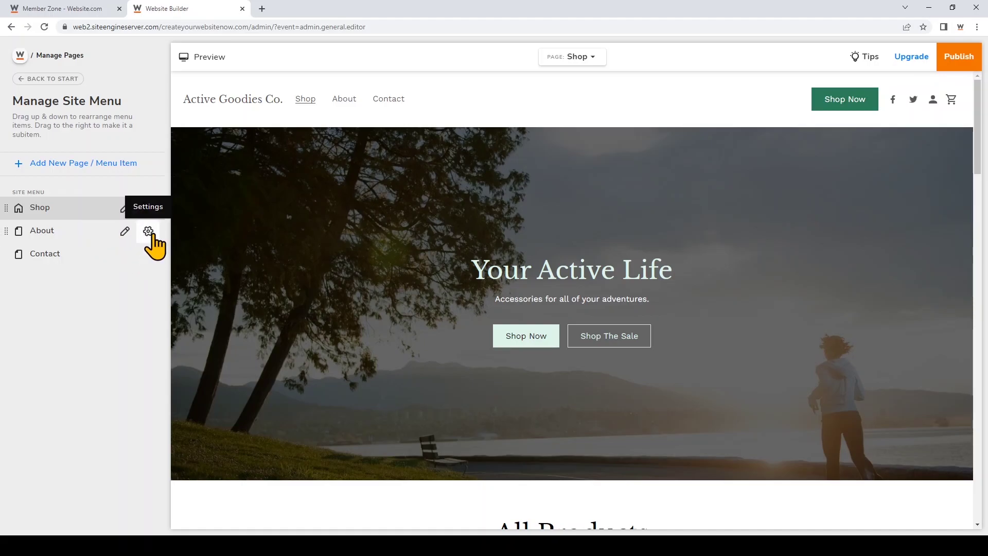
{"action": "left_click", "coordinate": [149, 231]}
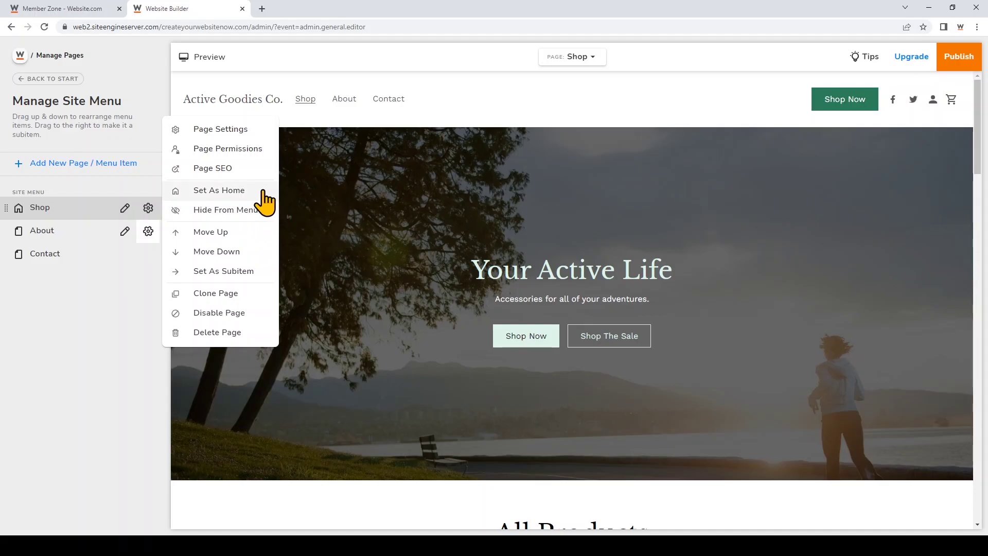
{"action": "left_click", "coordinate": [69, 305]}
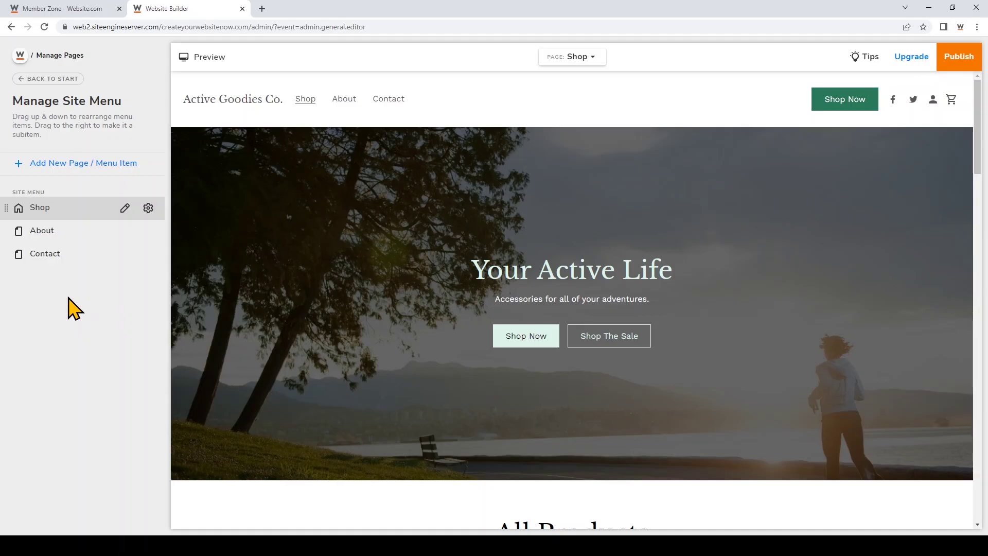
{"action": "left_click", "coordinate": [573, 58]}
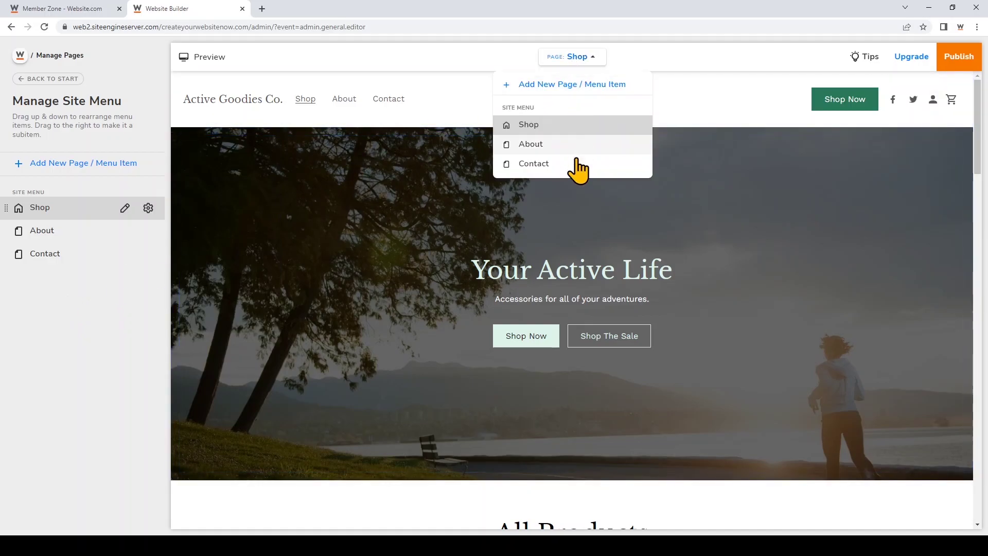
{"action": "left_click", "coordinate": [578, 56]}
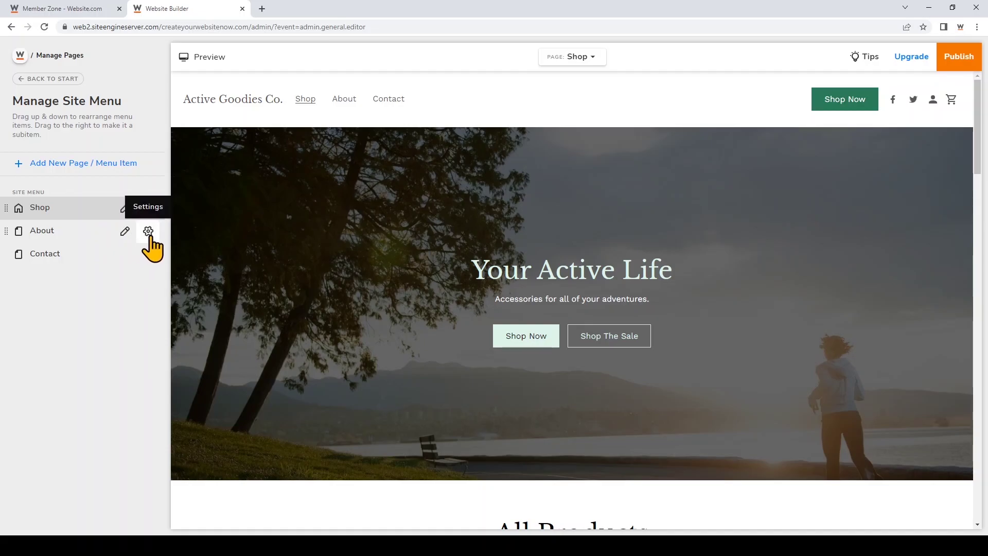
{"action": "left_click", "coordinate": [148, 232]}
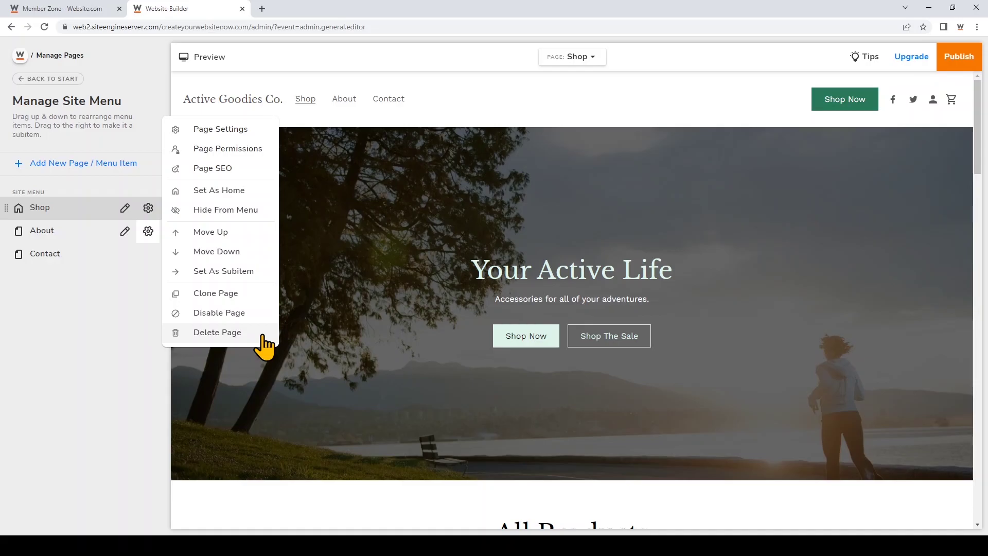
{"action": "left_click", "coordinate": [134, 328]}
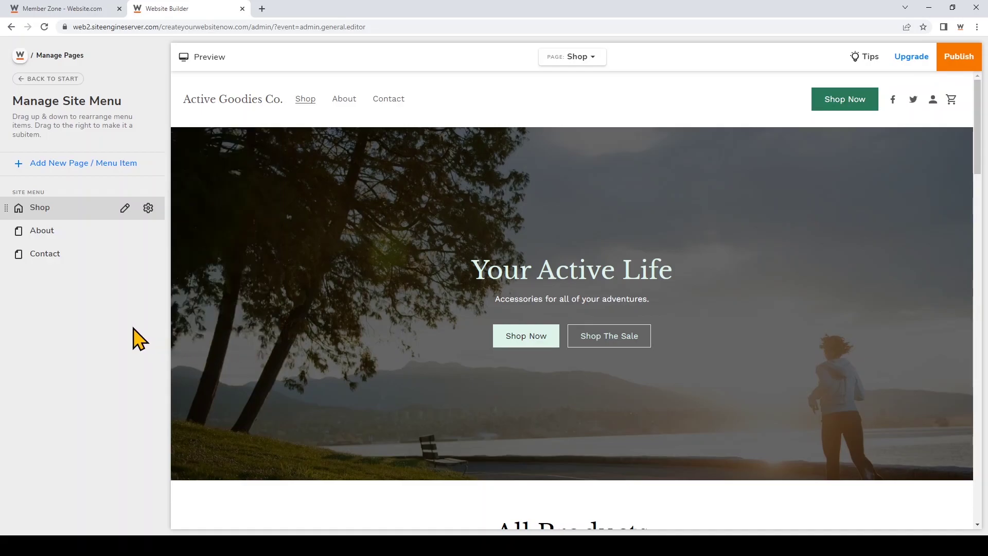
{"action": "left_click", "coordinate": [95, 242]}
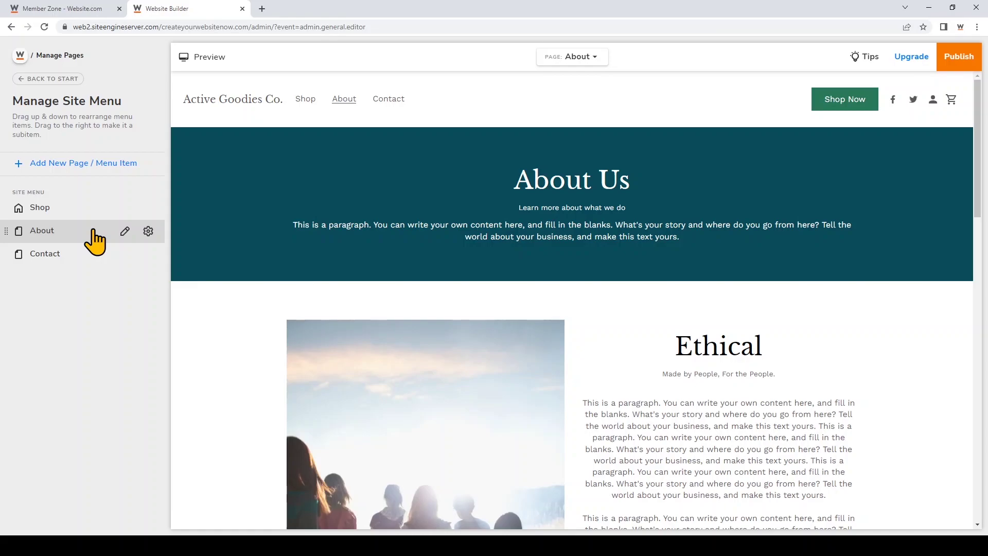
Delete the Sustainable section from the About page, confirming the deletion
{"action": "left_click", "coordinate": [203, 195]}
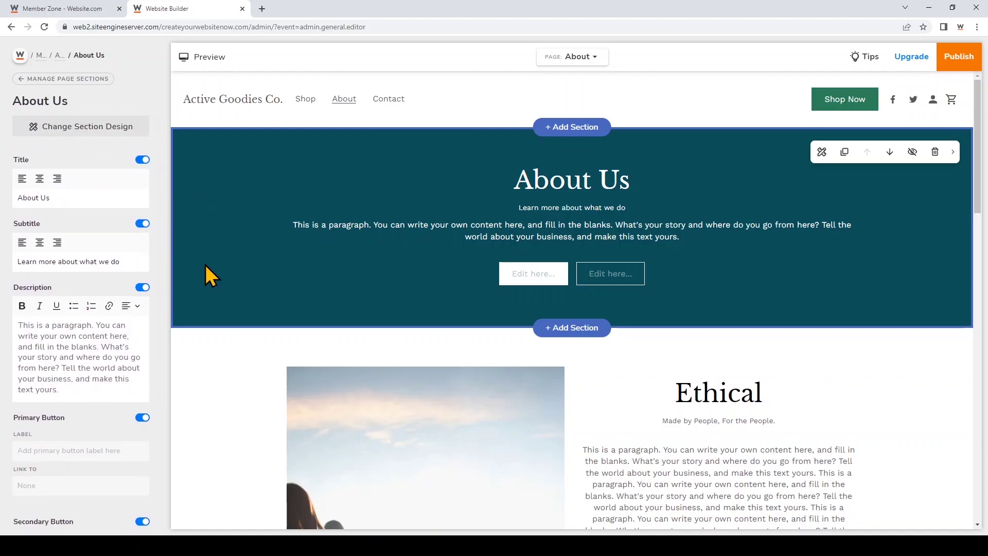
{"action": "scroll", "coordinate": [226, 265], "scroll_direction": "down", "scroll_amount": 9}
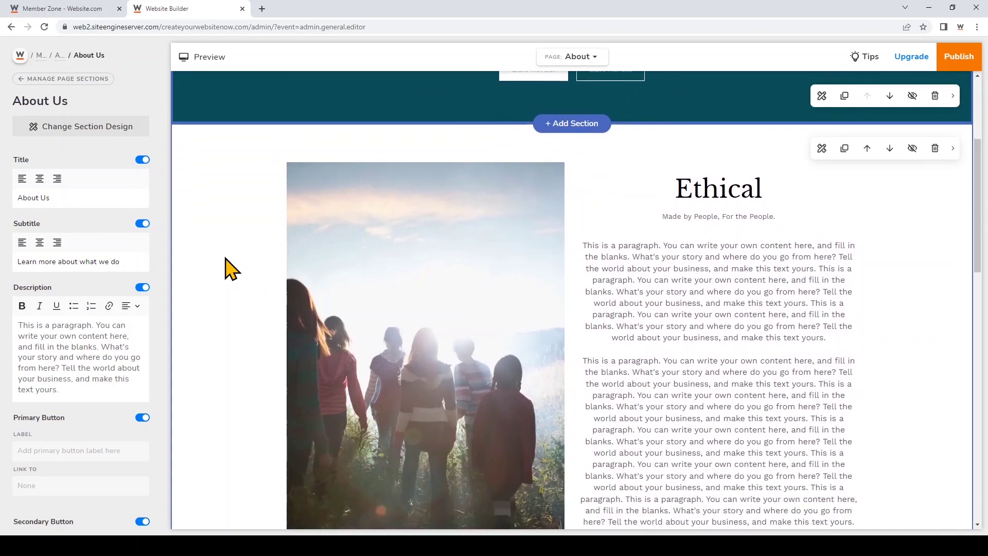
{"action": "scroll", "coordinate": [225, 265], "scroll_direction": "down", "scroll_amount": 4}
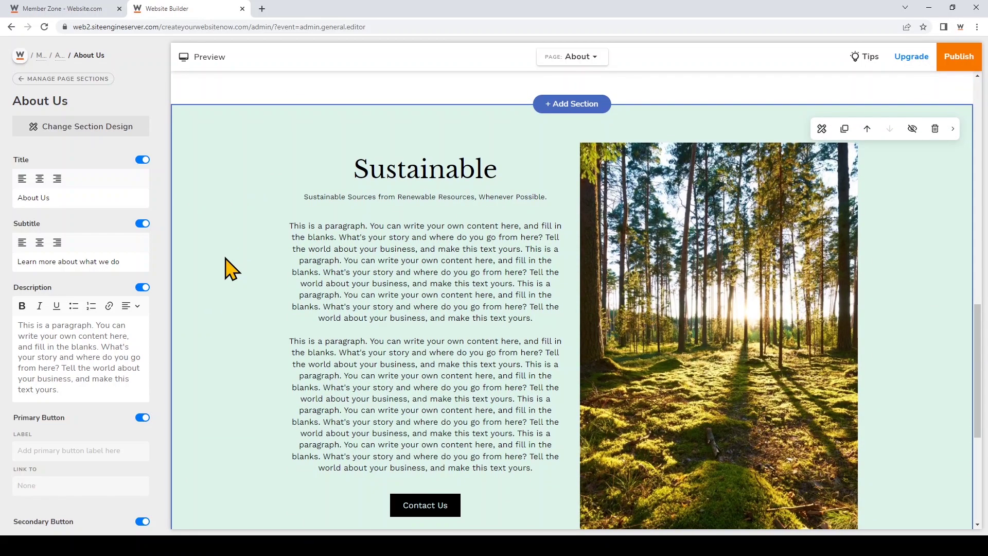
{"action": "left_click", "coordinate": [227, 266]}
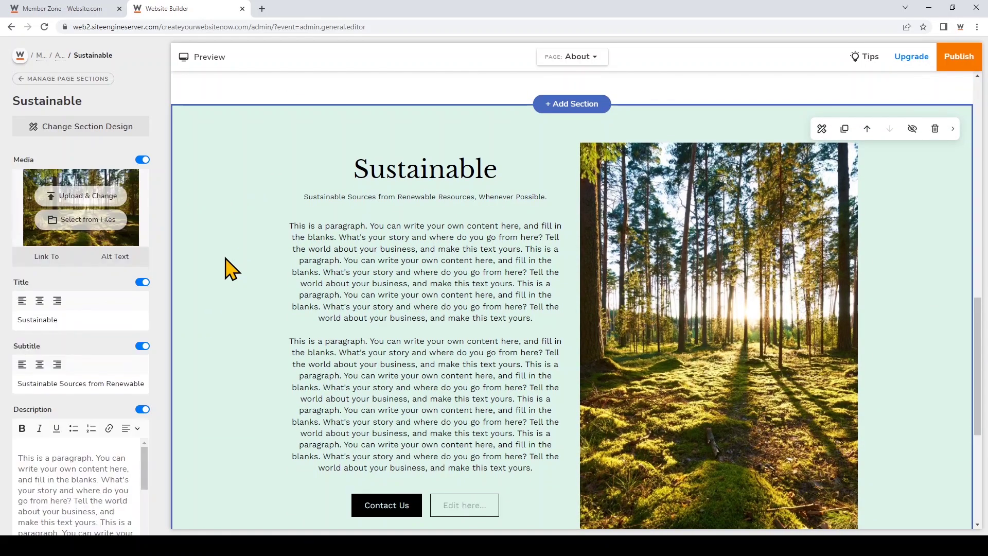
{"action": "left_click", "coordinate": [935, 130]}
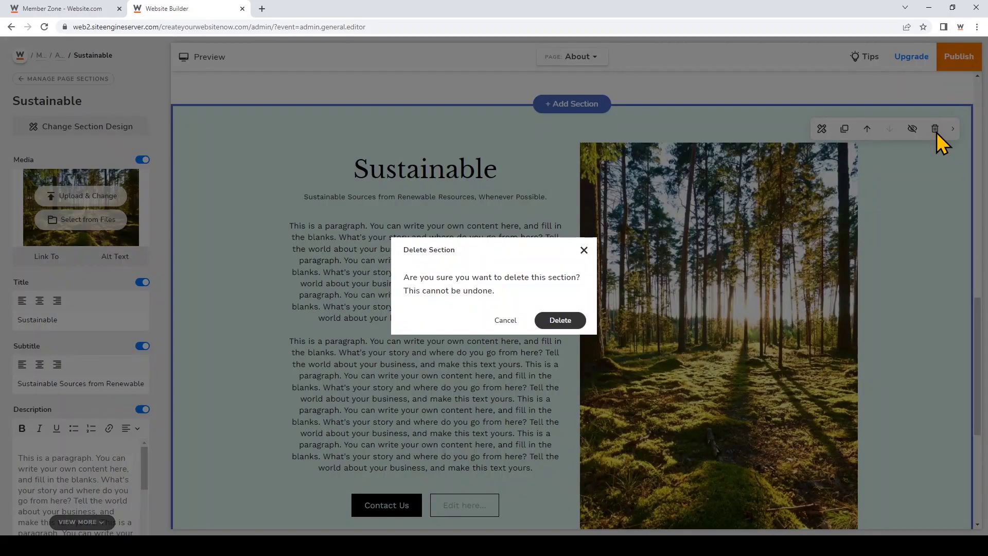
{"action": "left_click", "coordinate": [578, 321]}
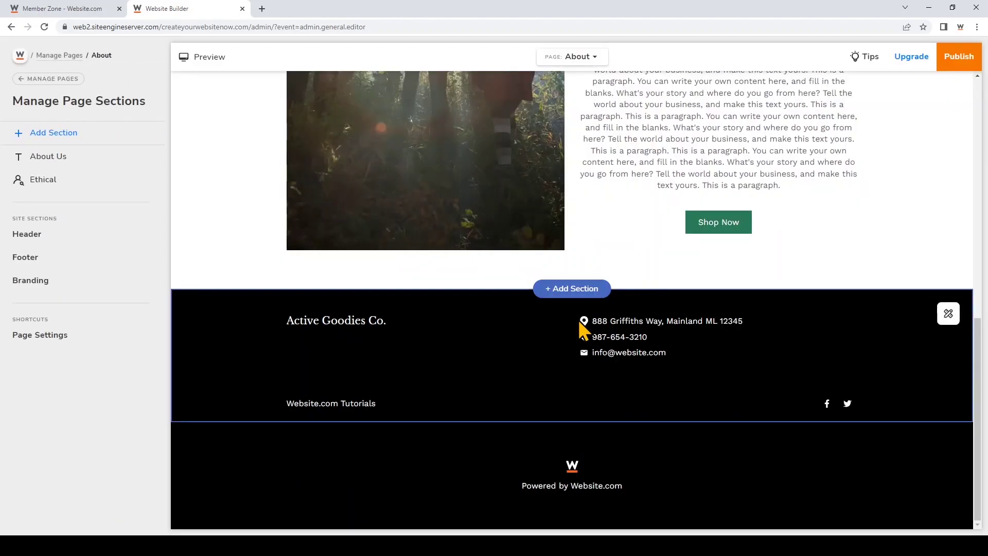
{"action": "left_click", "coordinate": [594, 58]}
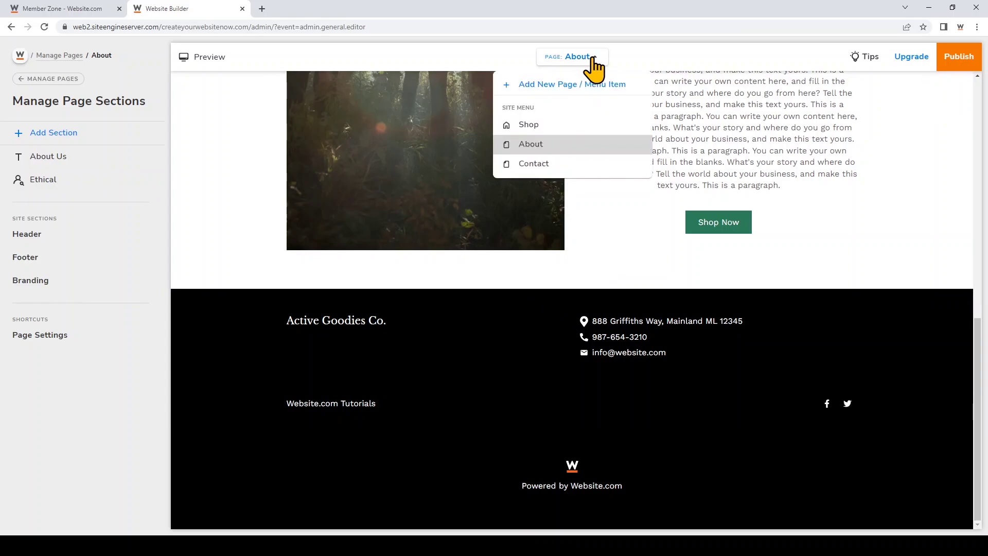
Switch to the Contact page and select its map location section
{"action": "left_click", "coordinate": [574, 163]}
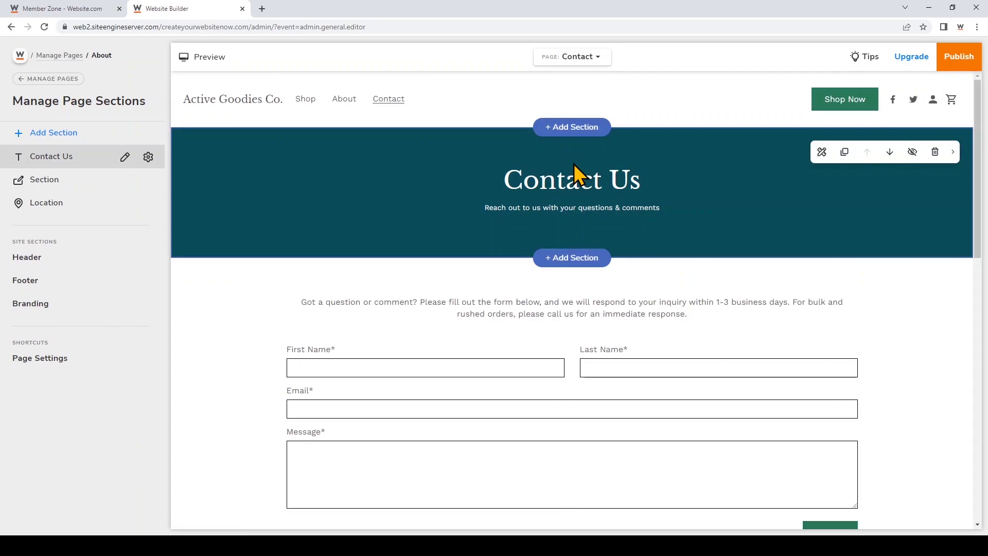
{"action": "scroll", "coordinate": [575, 169], "scroll_direction": "down", "scroll_amount": 2}
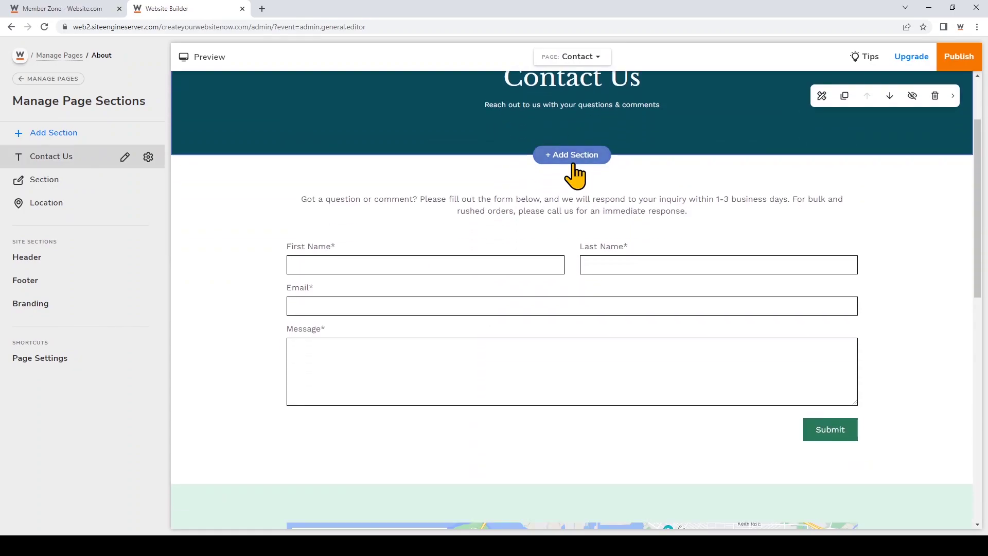
{"action": "left_click", "coordinate": [540, 338]}
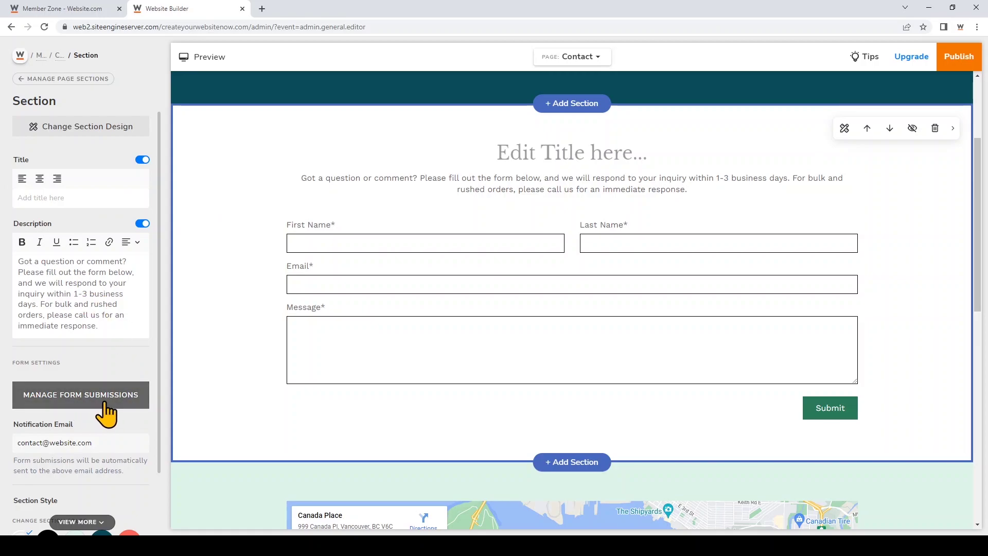
{"action": "scroll", "coordinate": [383, 361], "scroll_direction": "down", "scroll_amount": 6}
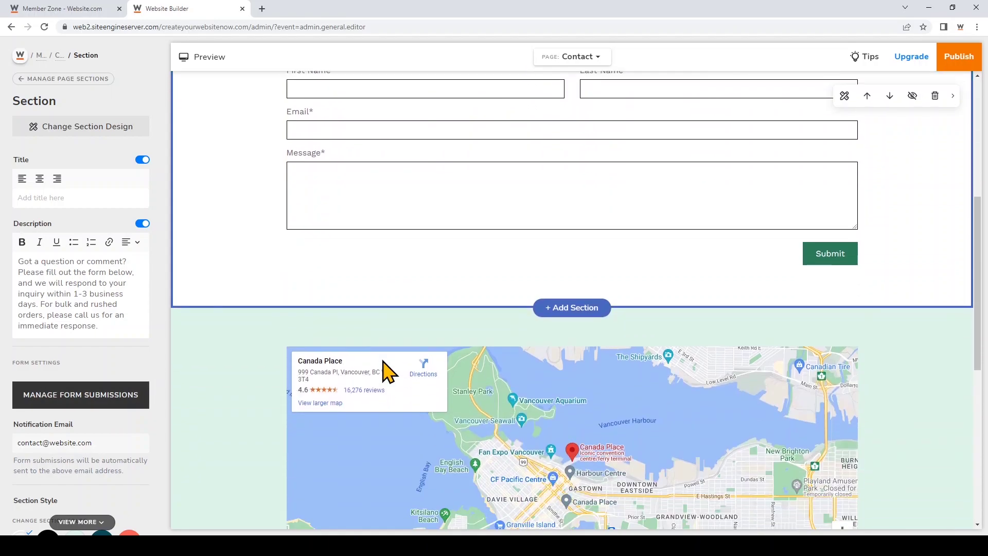
{"action": "left_click", "coordinate": [384, 362]}
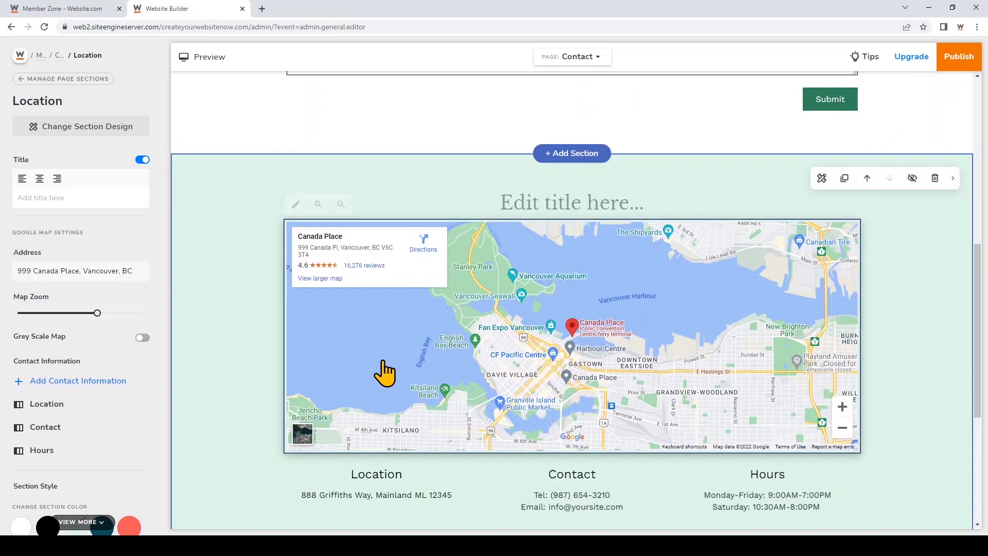
Change the map address from the Vancouver one to 350 Fifth Avenue, then preview the page
{"action": "left_click", "coordinate": [133, 271]}
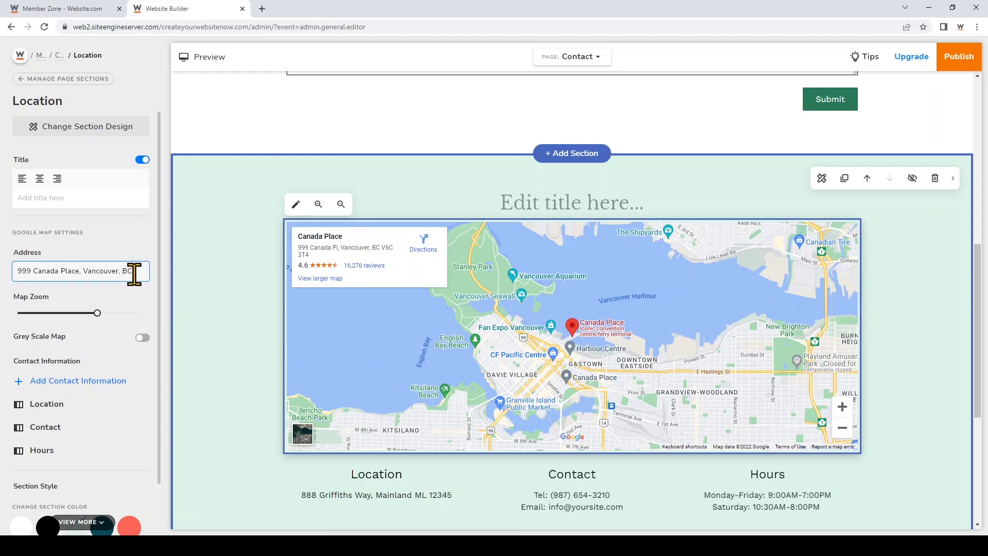
{"action": "left_click_drag", "start_coordinate": [134, 274], "coordinate": [5, 275]}
{"action": "key", "text": "BackSpace"}
{"action": "type", "text": "350 Fifth Avenue"}
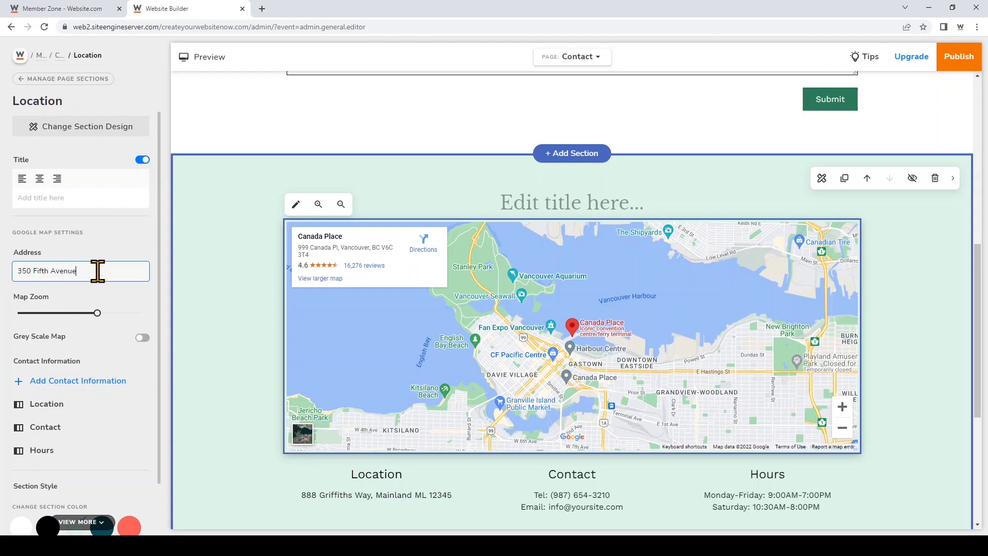
{"action": "left_click", "coordinate": [521, 341]}
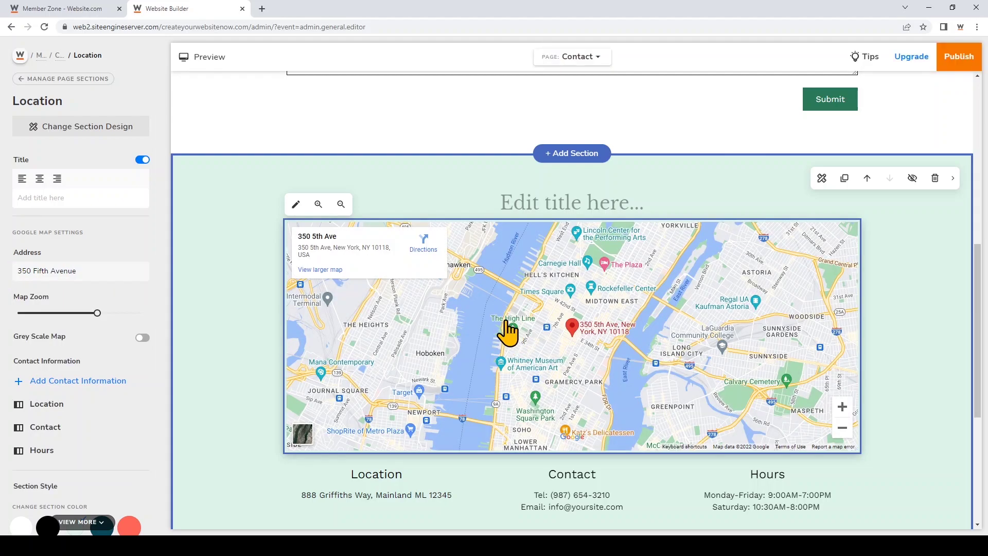
{"action": "scroll", "coordinate": [498, 332], "scroll_direction": "up", "scroll_amount": 8}
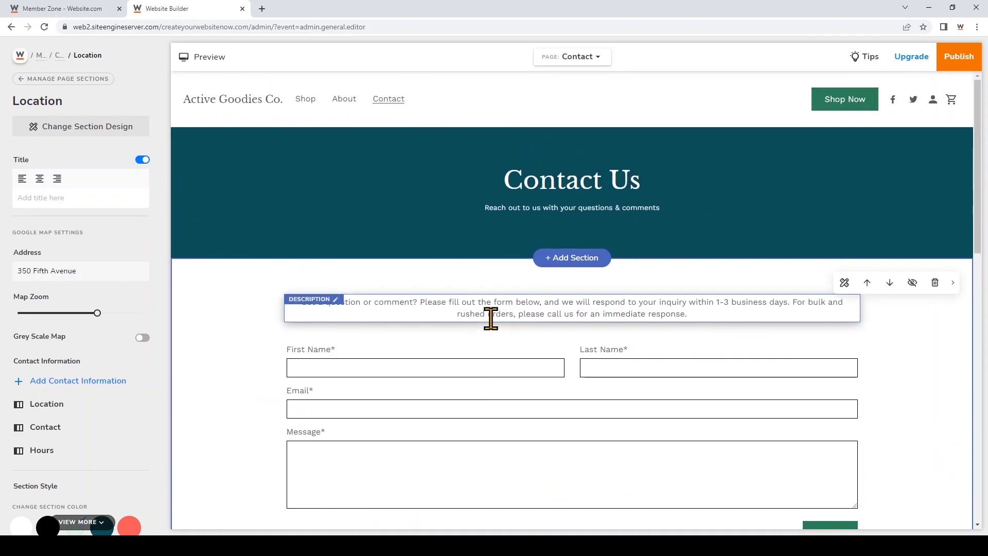
{"action": "left_click", "coordinate": [203, 57]}
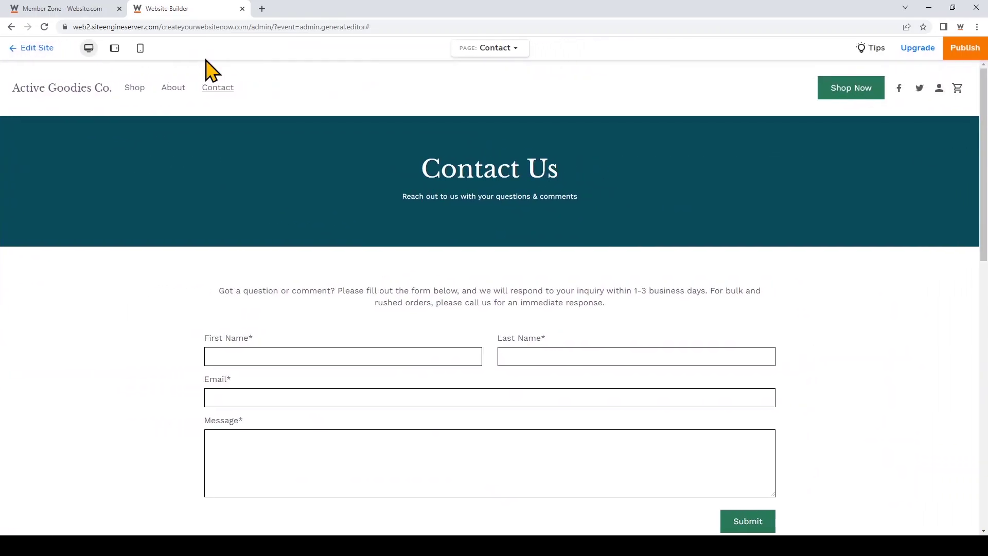
Preview the Shop page at tablet, then mobile width, scrolling through the products
{"action": "left_click", "coordinate": [502, 47]}
{"action": "left_click", "coordinate": [445, 95]}
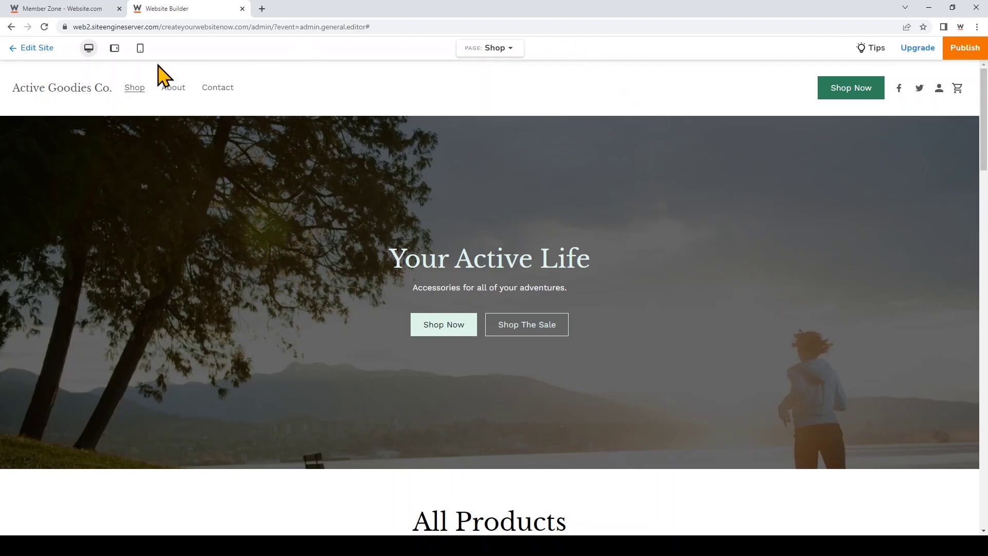
{"action": "left_click", "coordinate": [114, 49]}
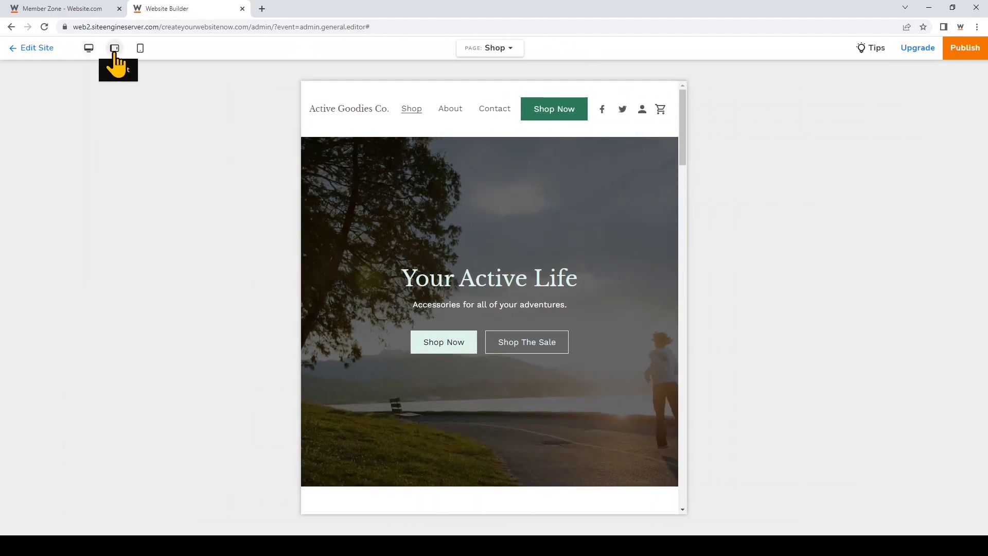
{"action": "left_click", "coordinate": [140, 49]}
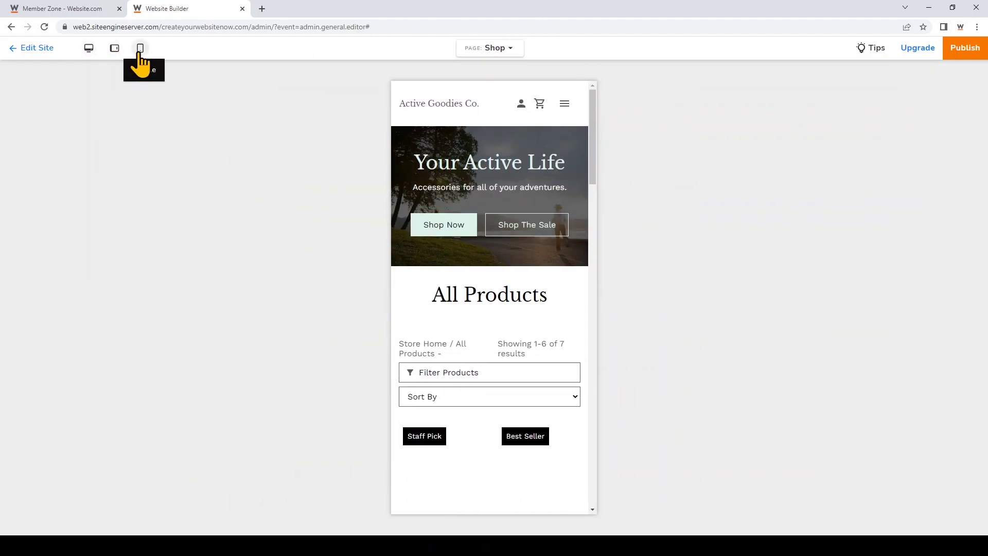
{"action": "scroll", "coordinate": [455, 260], "scroll_direction": "down", "scroll_amount": 3}
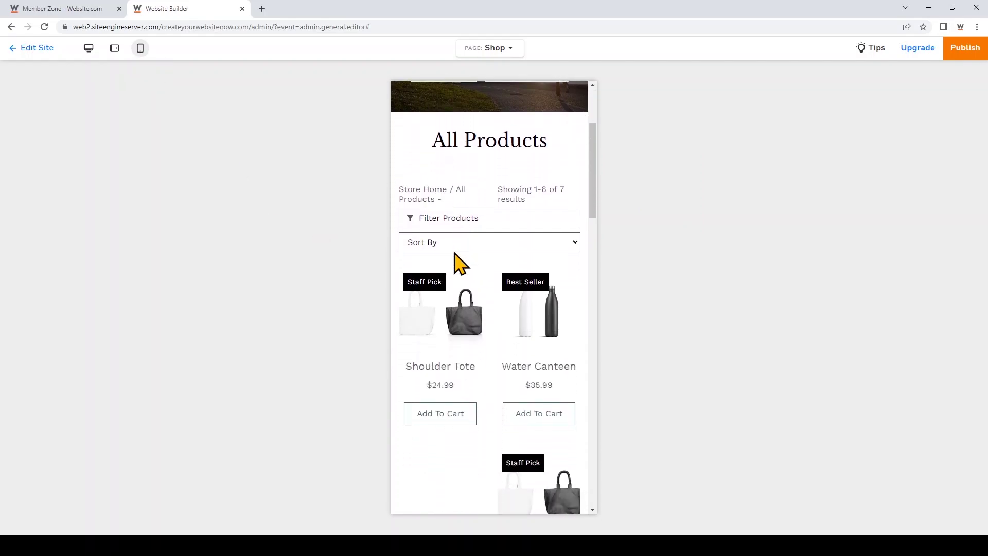